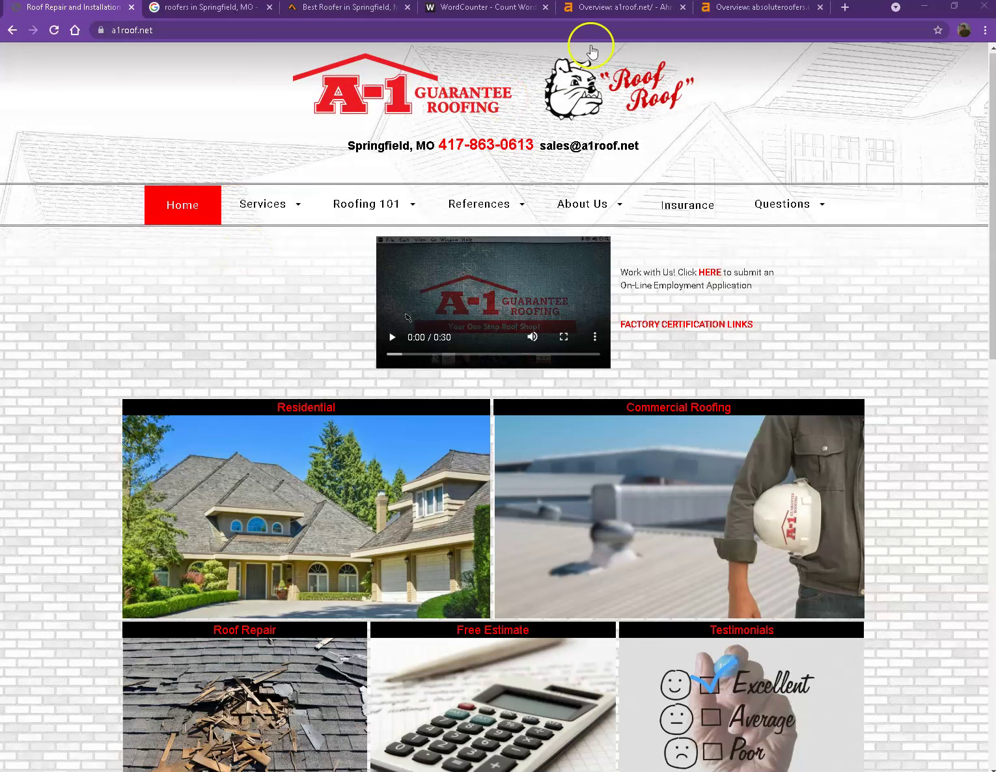
Step: Scroll through the A-1 Guarantee Roofing homepage and select all of its text
scroll(333, 296, "down", 5)
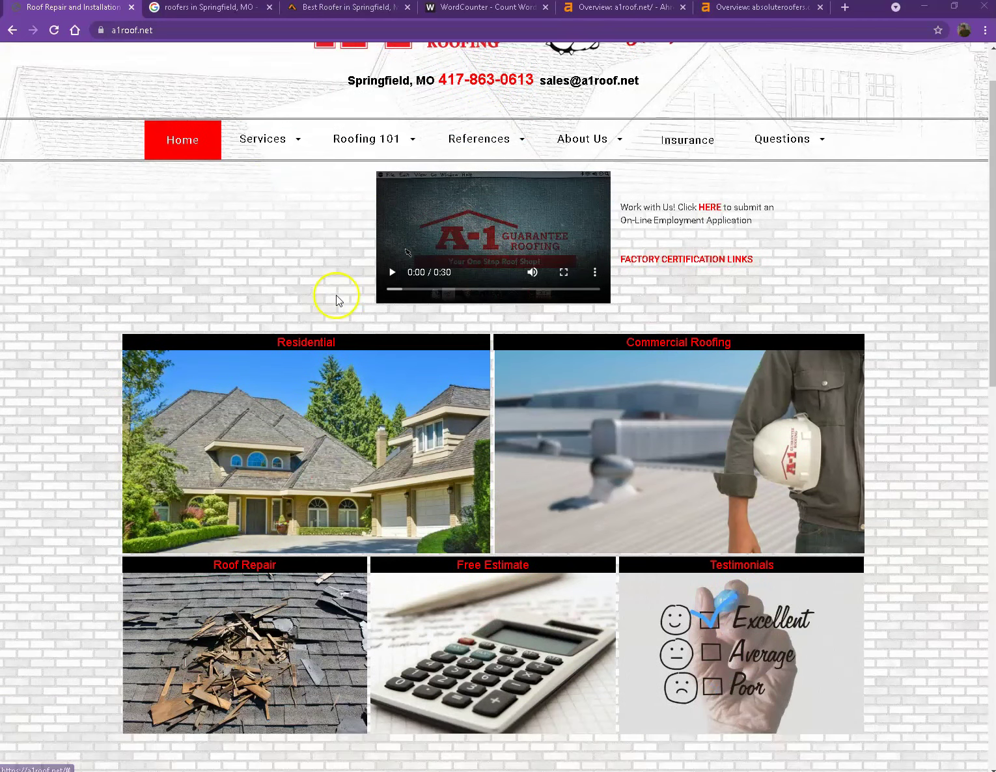
scroll(276, 307, "down", 10)
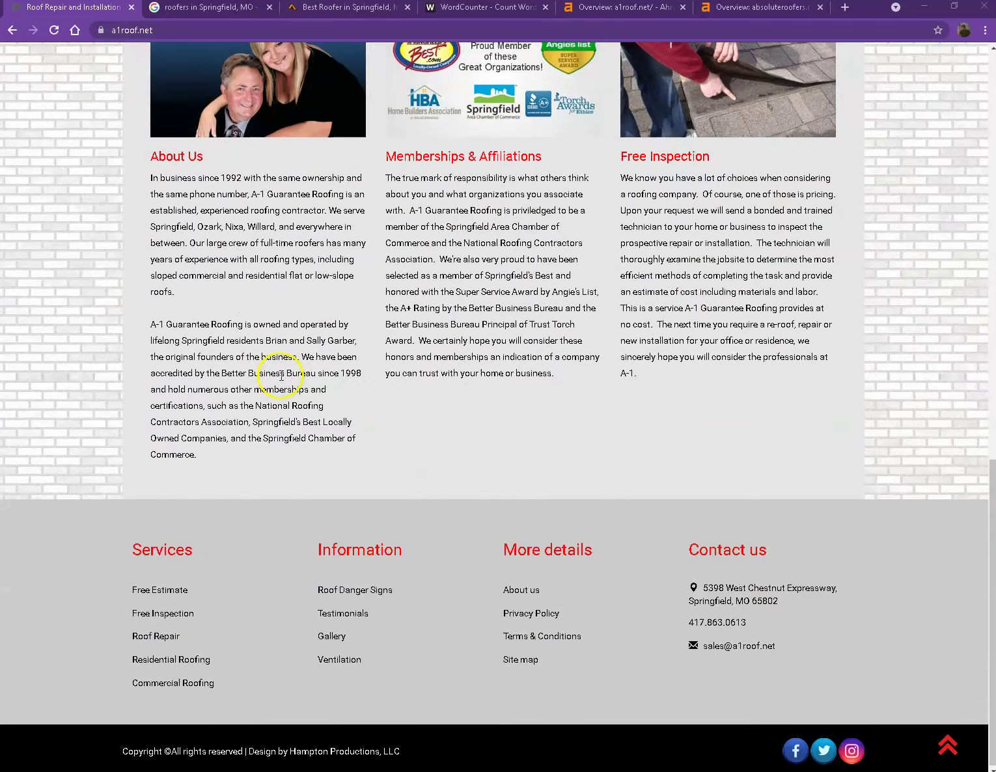
scroll(376, 388, "up", 3)
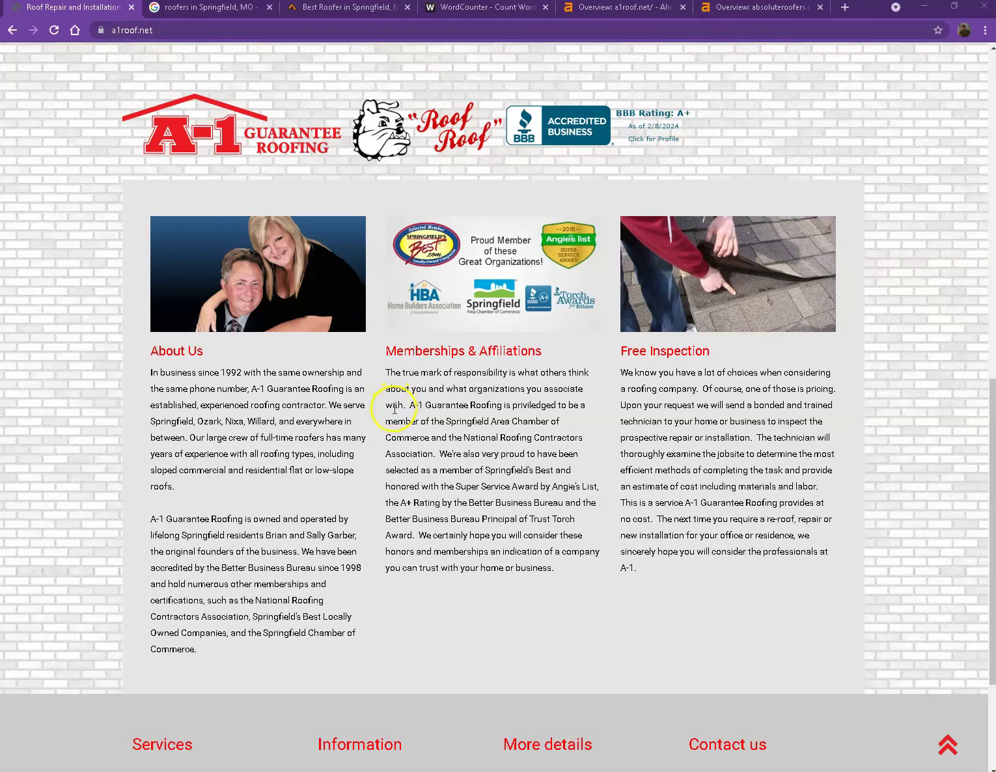
scroll(391, 418, "up", 3)
scroll(389, 418, "up", 2)
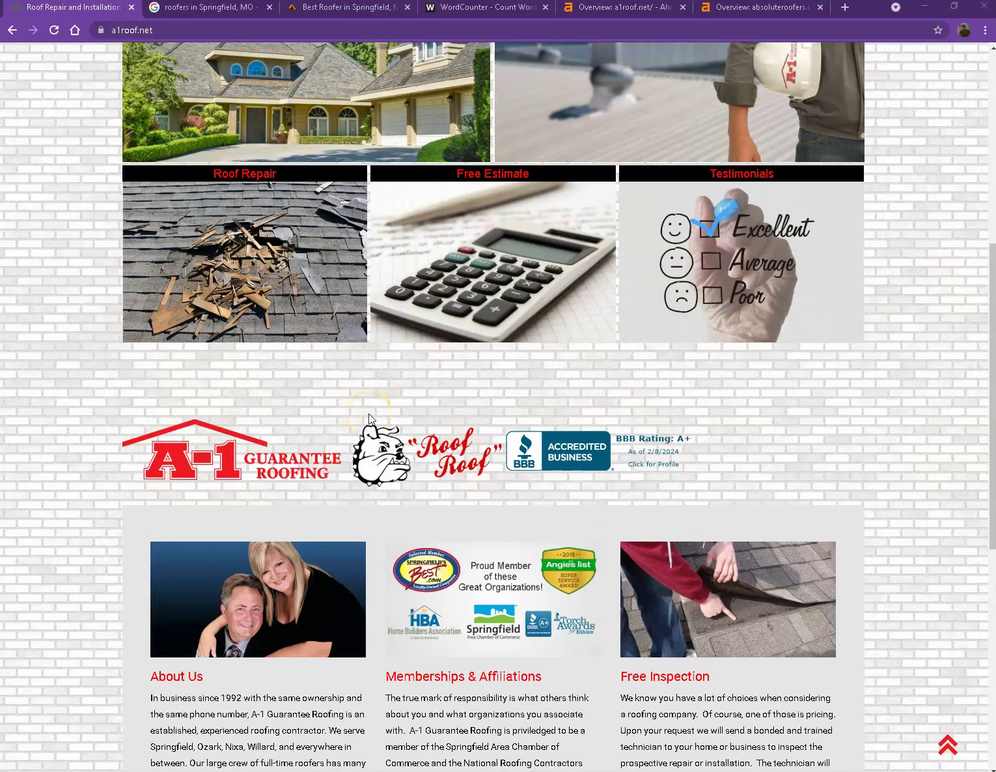
scroll(370, 416, "up", 3)
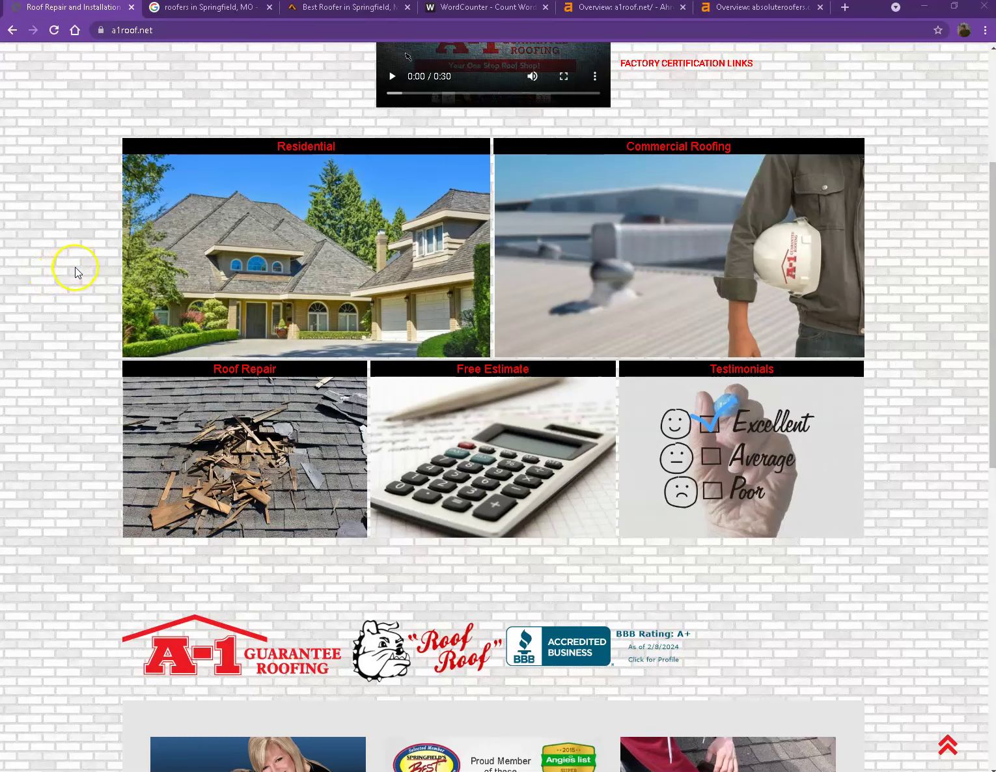
scroll(76, 274, "up", 4)
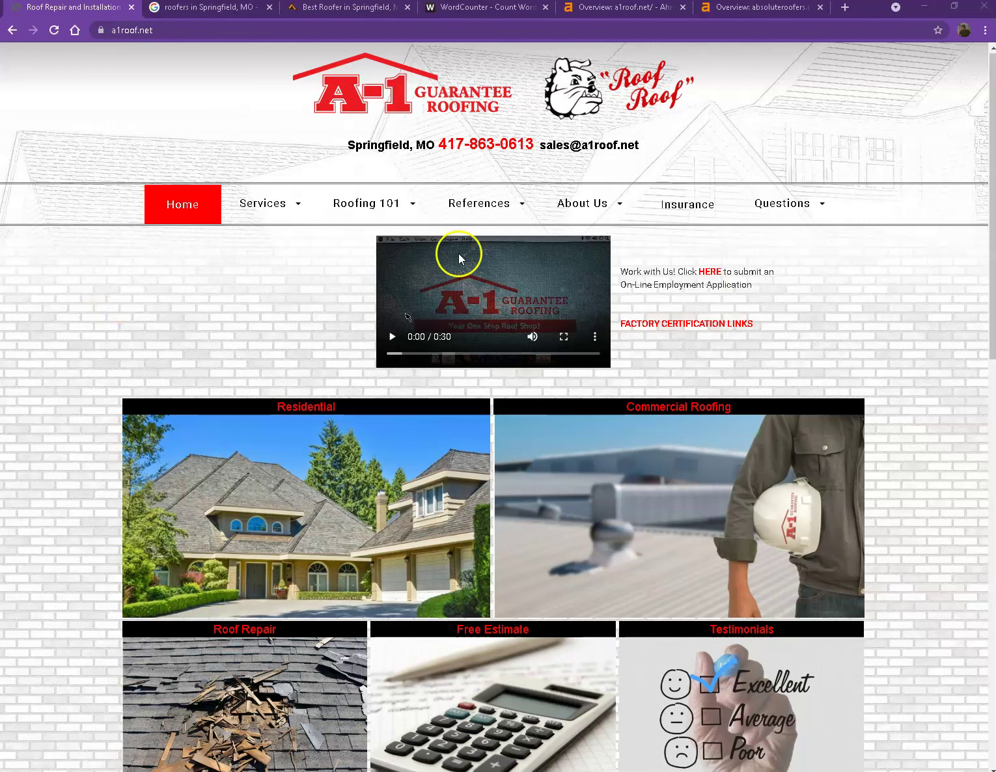
key("ctrl+a")
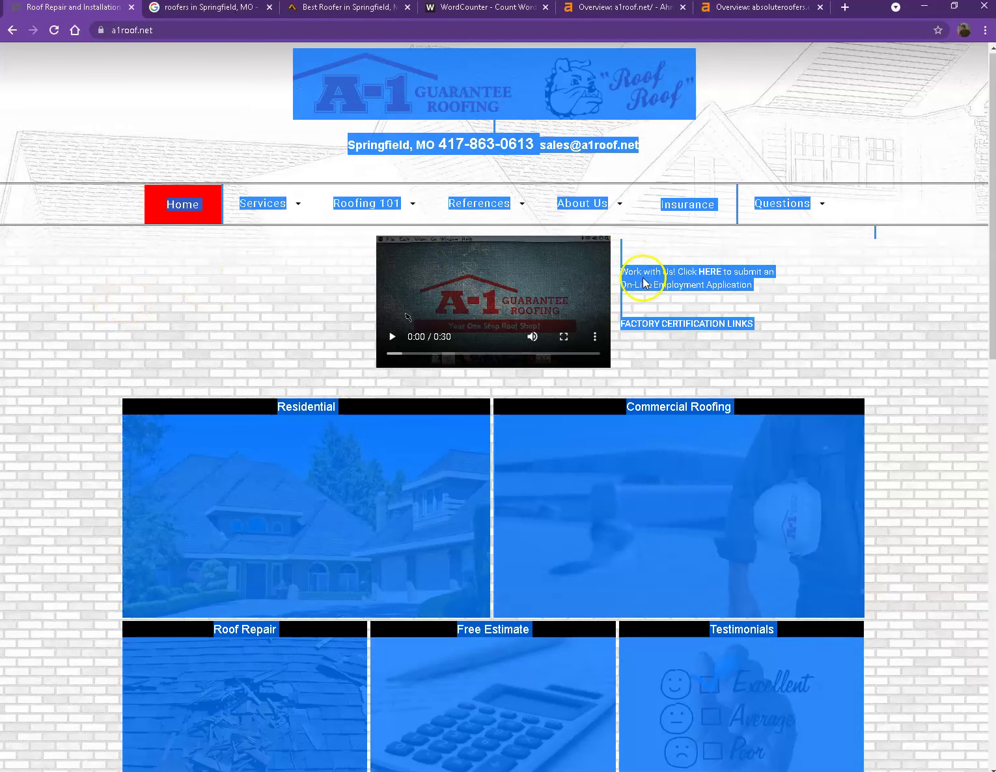
Step: Paste the homepage text over WordCounter's old text: 482 words, 3,143 characters
left_click(477, 7)
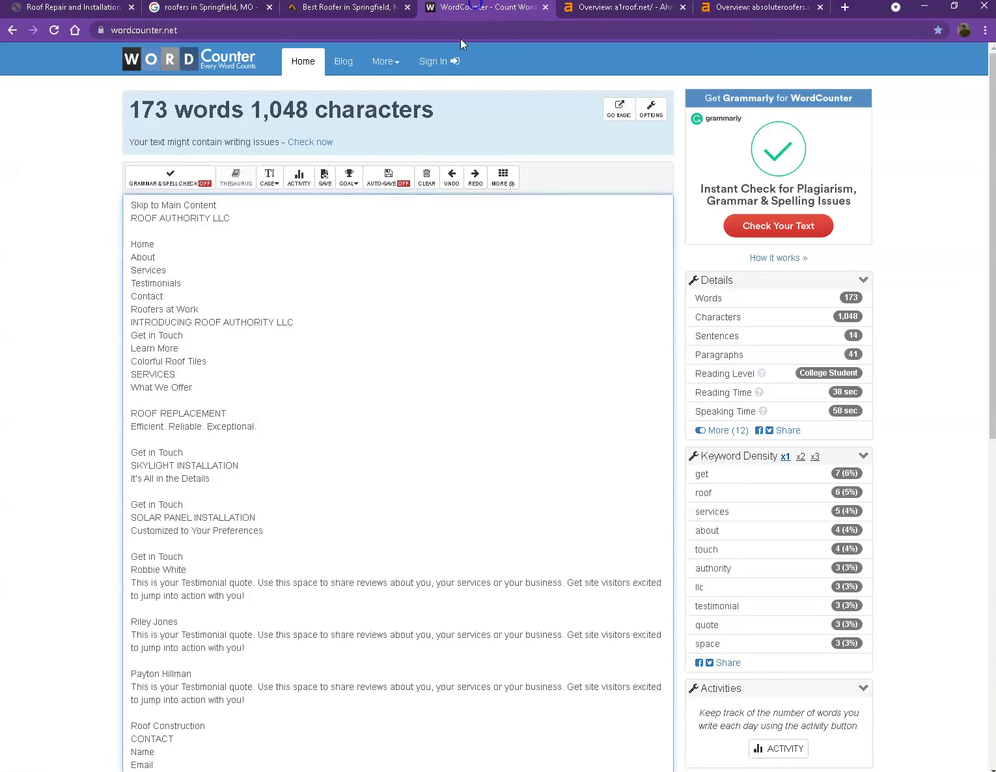
left_click(343, 315)
key("ctrl+a")
key("ctrl+v")
scroll(344, 318, "up", 9)
scroll(341, 341, "up", 3)
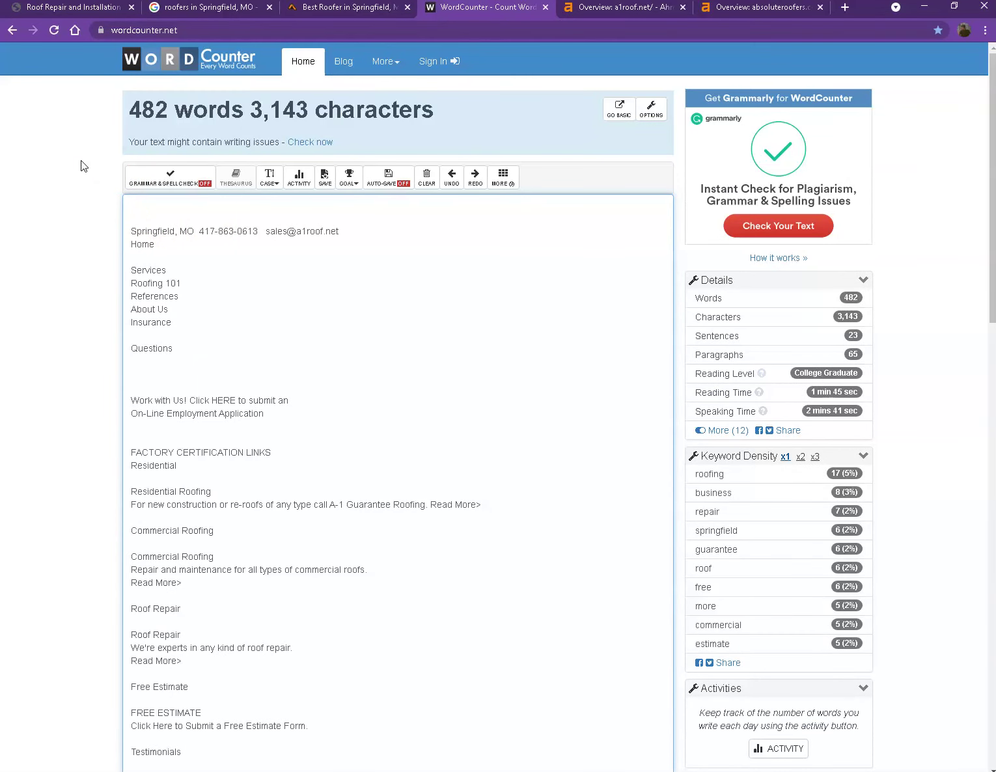
Step: Clear the selection on a1roof.net and scroll to its About Us and Free Inspection sections
left_click(80, 14)
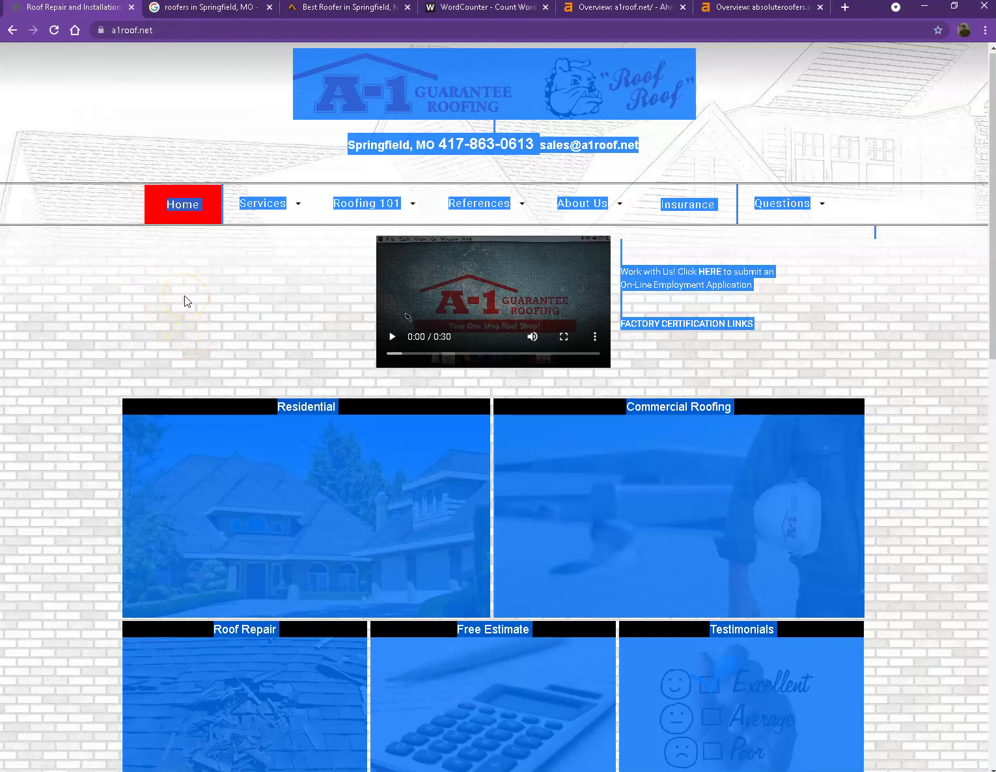
left_click(184, 298)
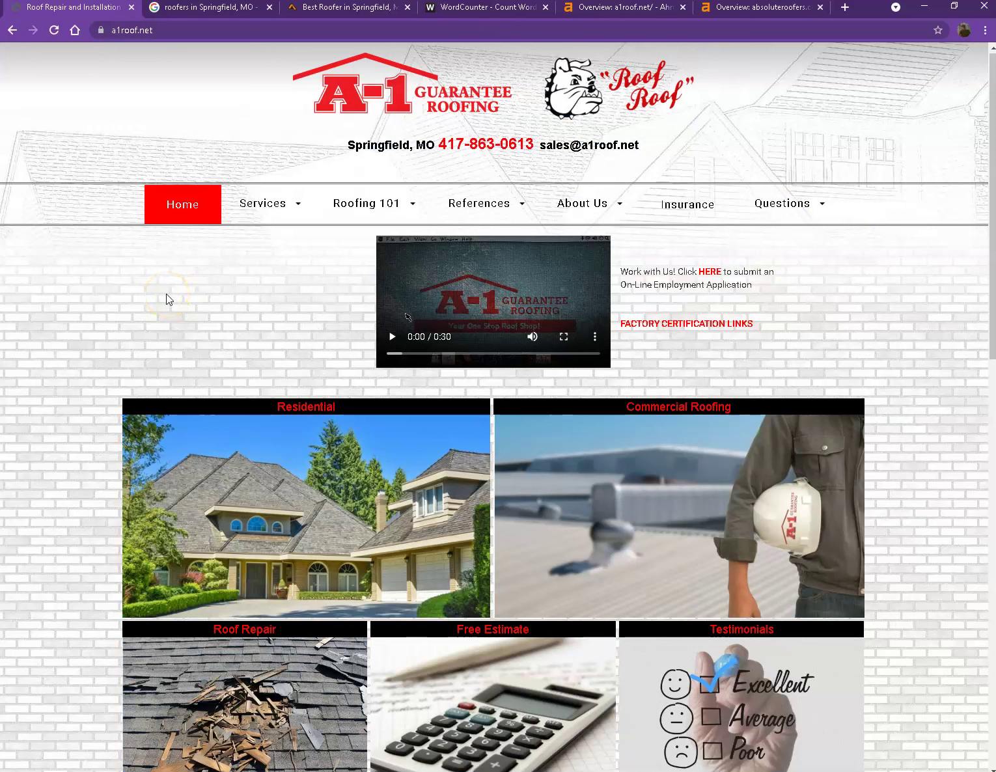
scroll(172, 306, "down", 3)
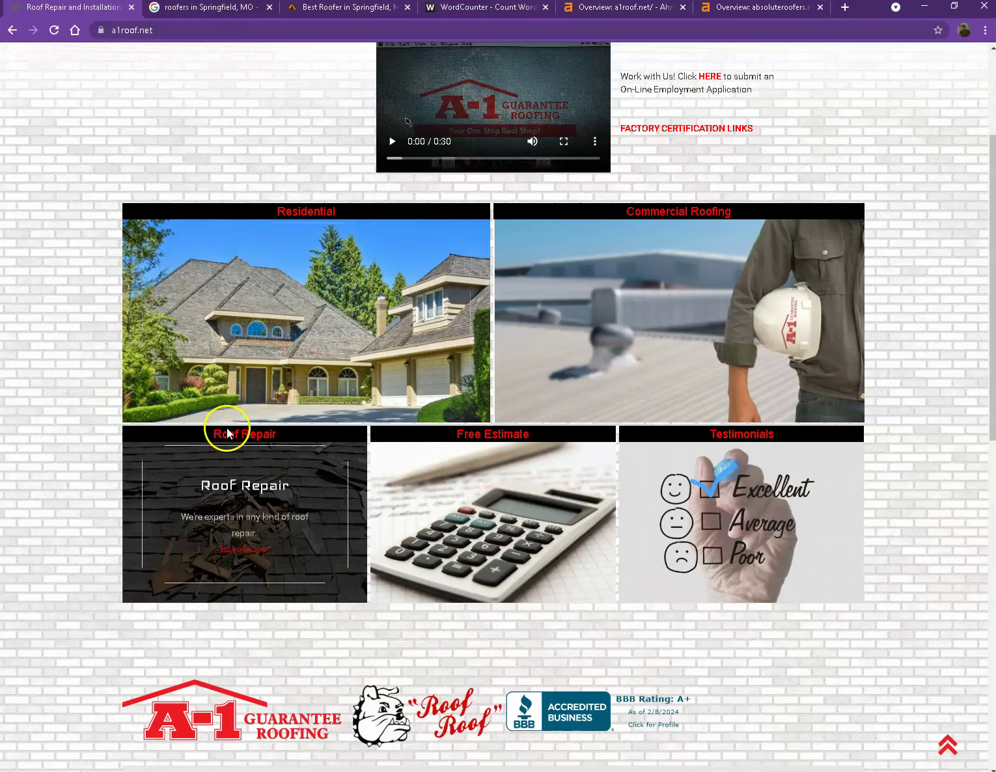
scroll(256, 452, "down", 4)
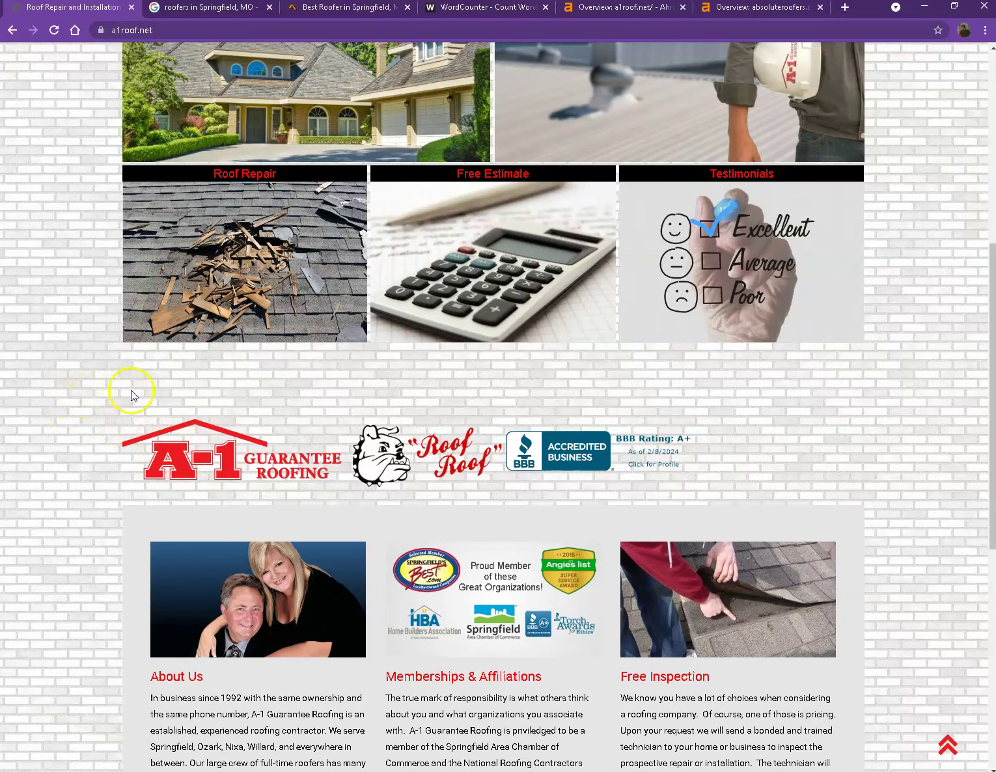
scroll(145, 418, "down", 2)
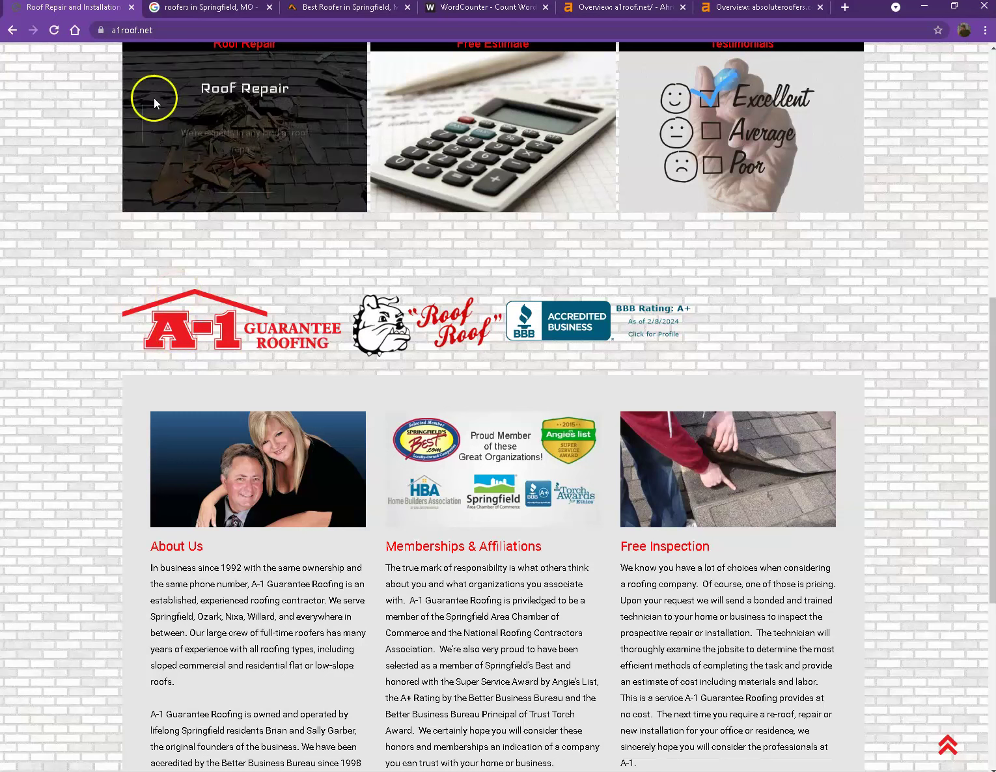
left_click(201, 14)
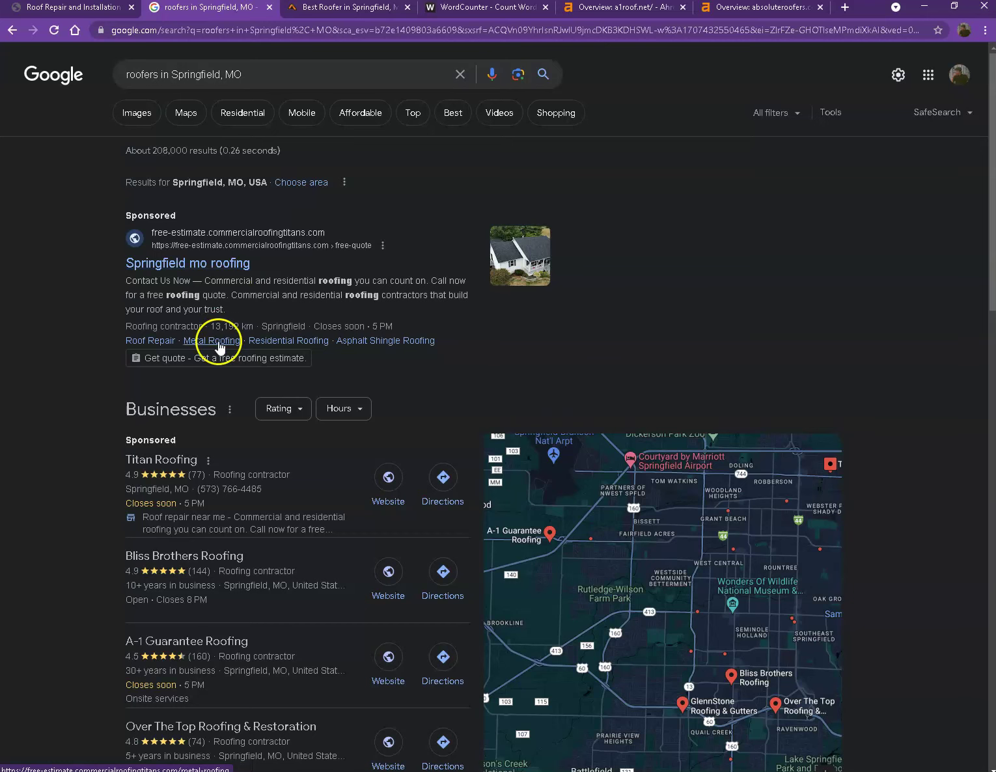
scroll(261, 349, "down", 2)
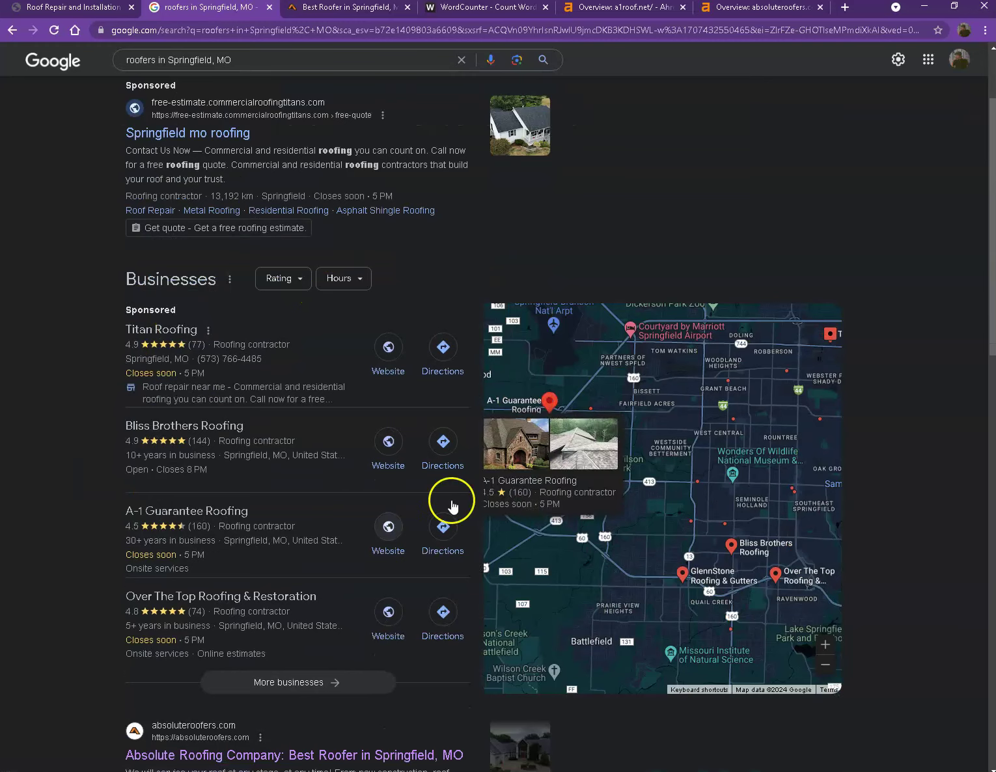
mouse_move(407, 338)
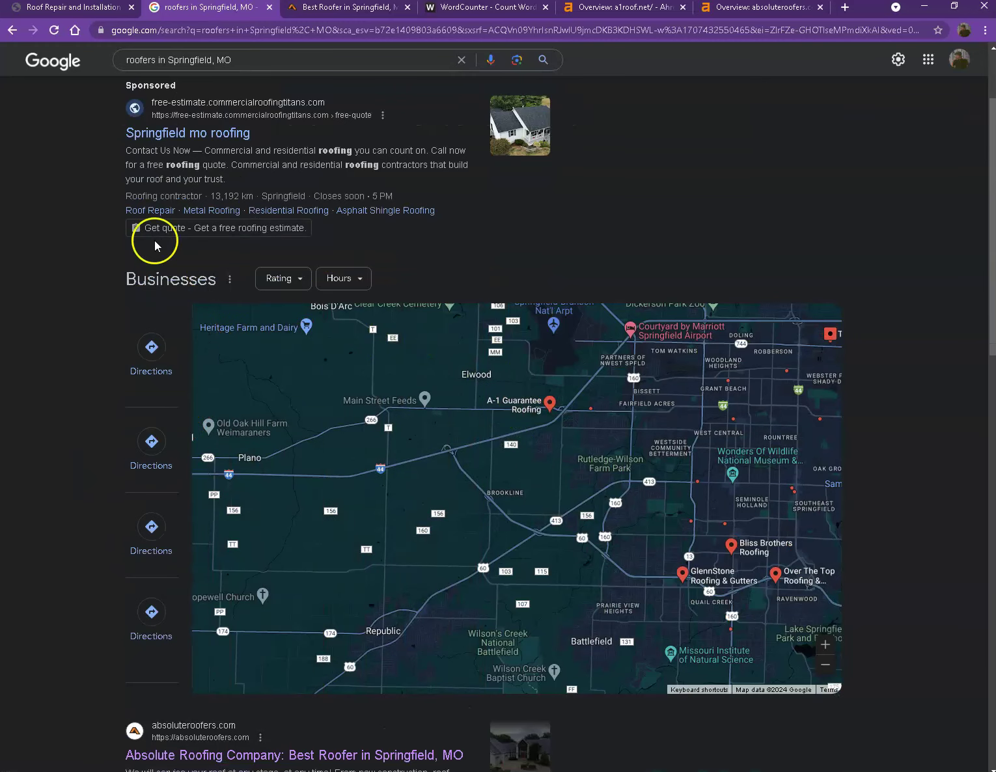
mouse_move(134, 544)
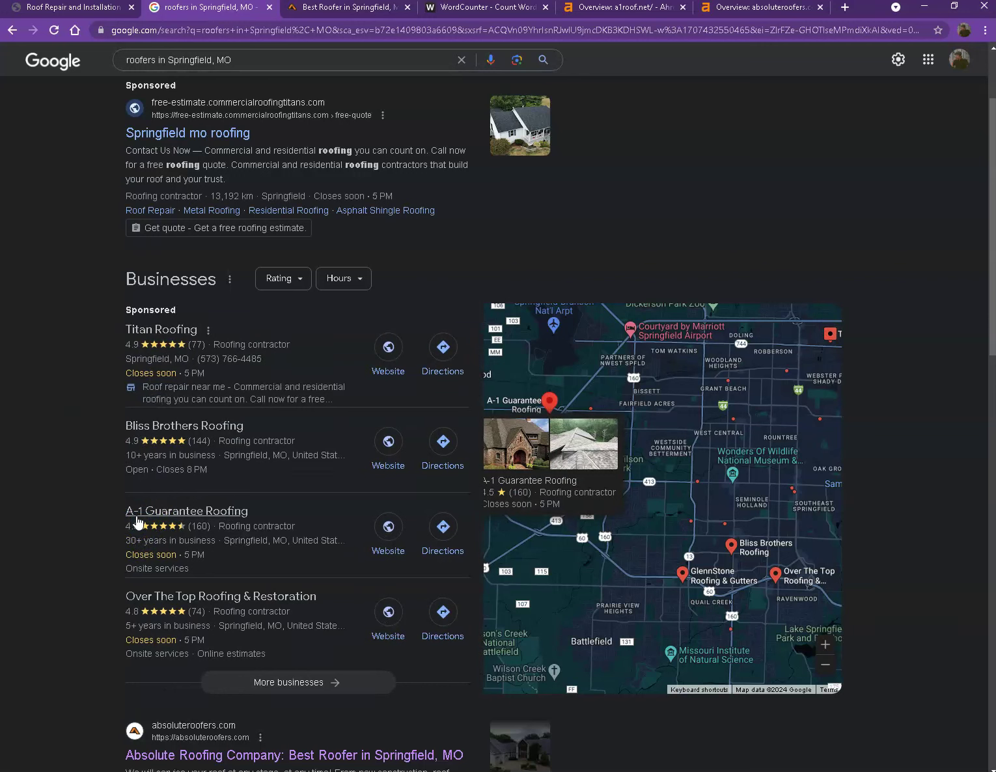
left_click(137, 521)
left_click(135, 505)
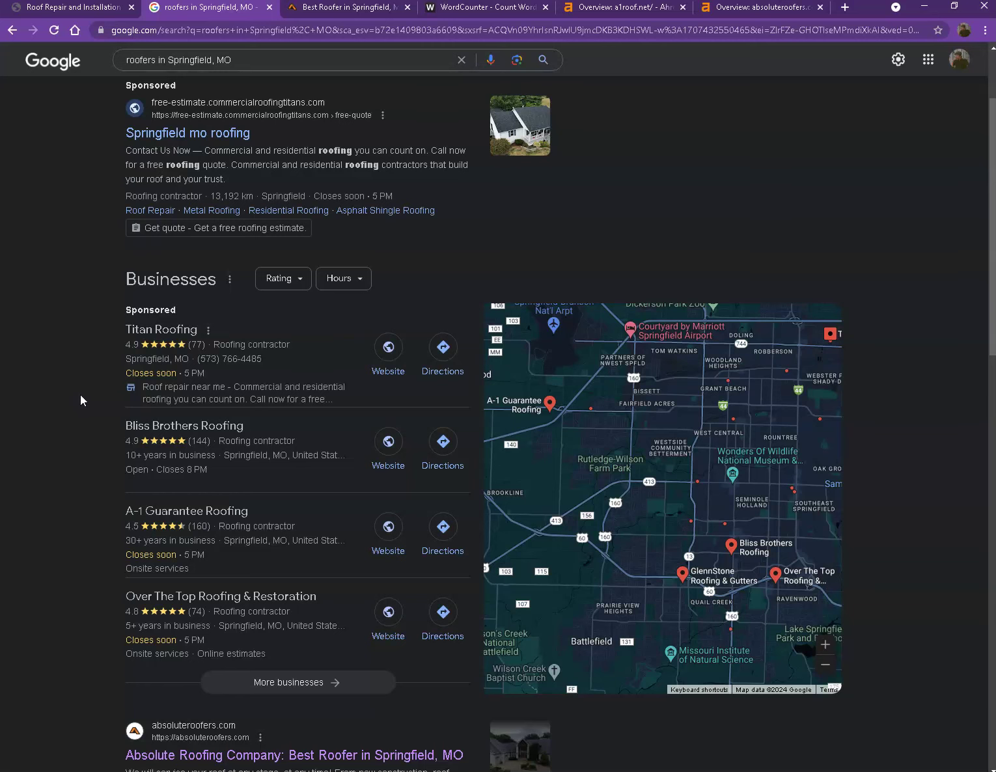
Step: Scroll the Springfield, MO roofer results, where Absolute Roofing Company ranks just above a1roof.net
scroll(60, 409, "down", 5)
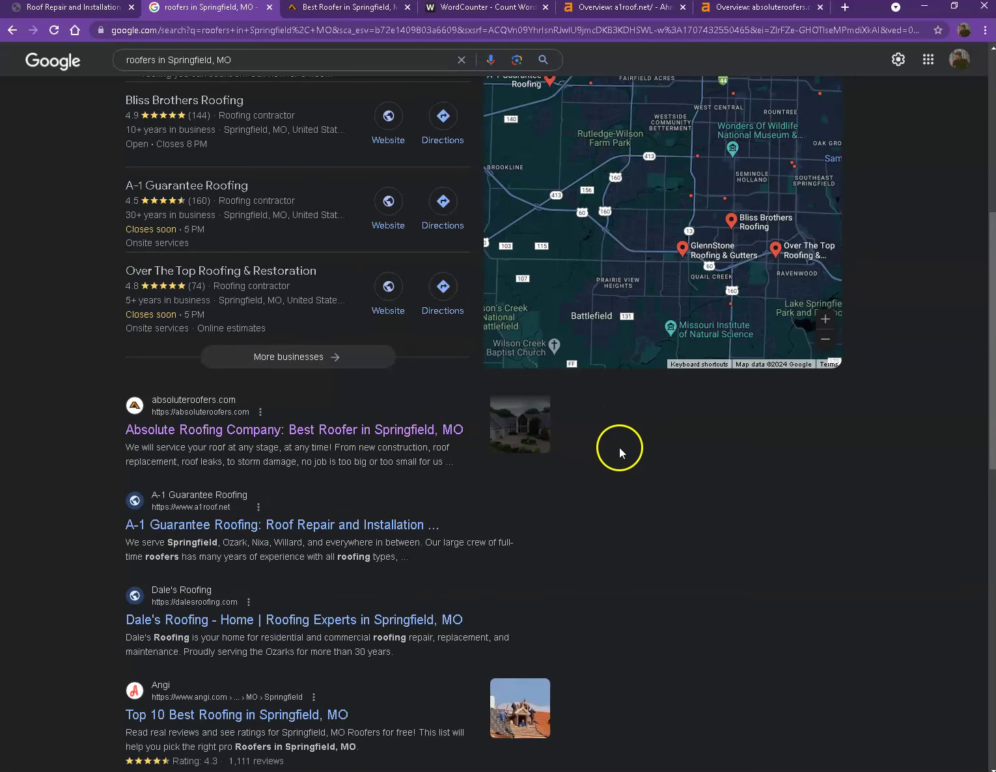
scroll(628, 446, "down", 4)
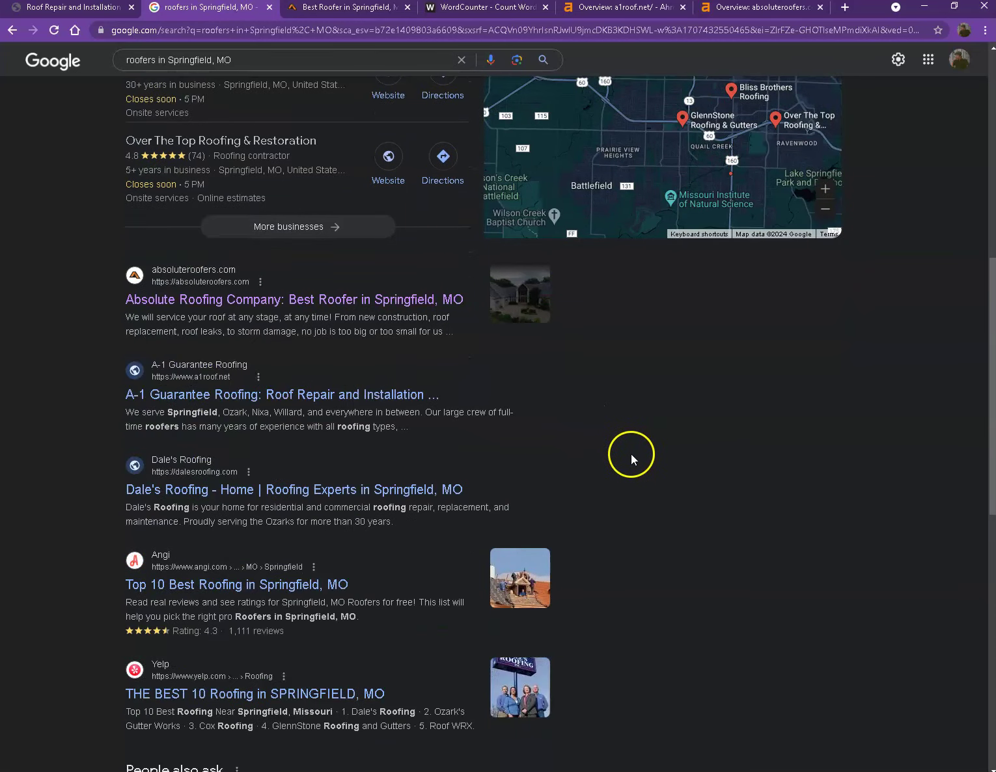
scroll(632, 453, "down", 6)
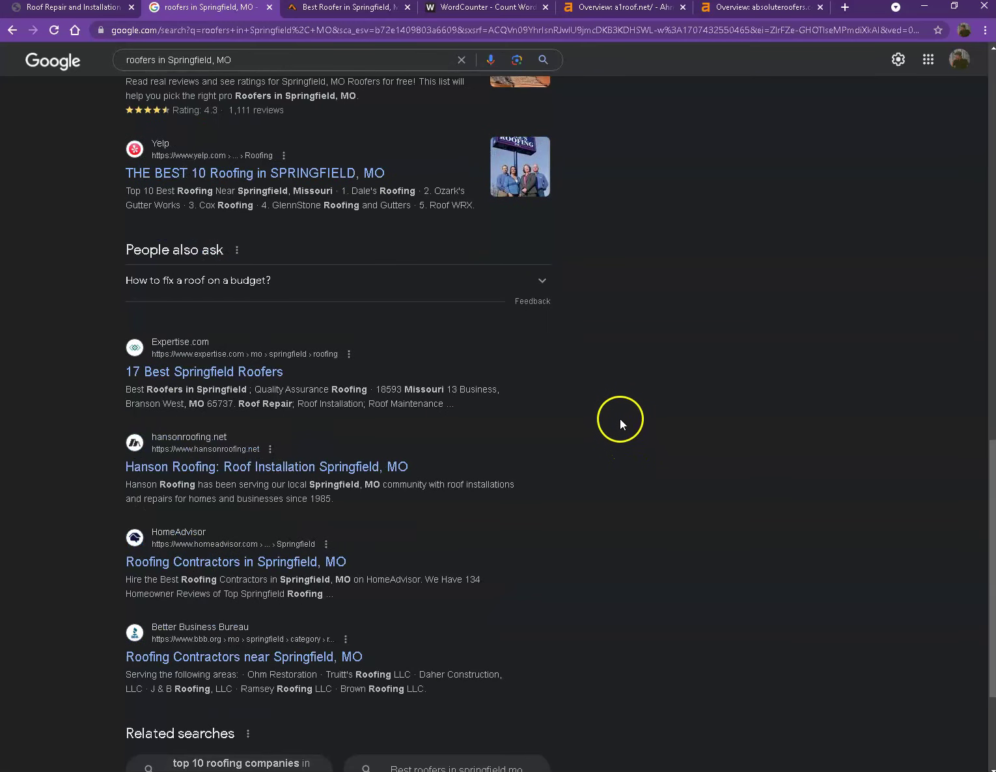
scroll(619, 424, "down", 3)
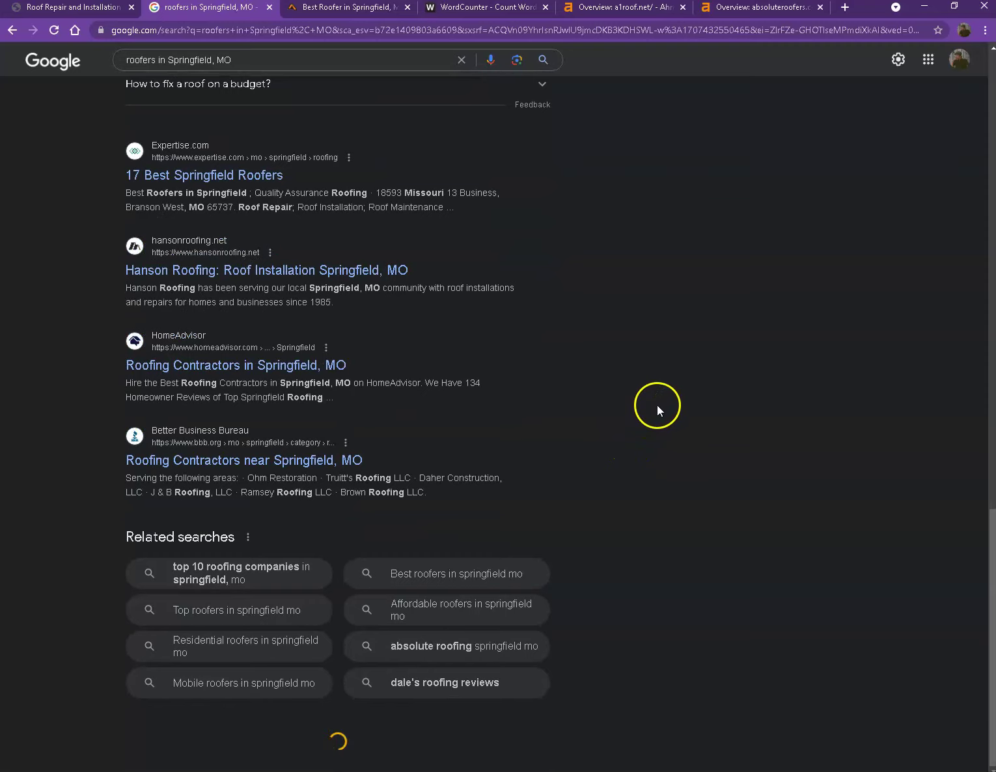
scroll(657, 405, "up", 15)
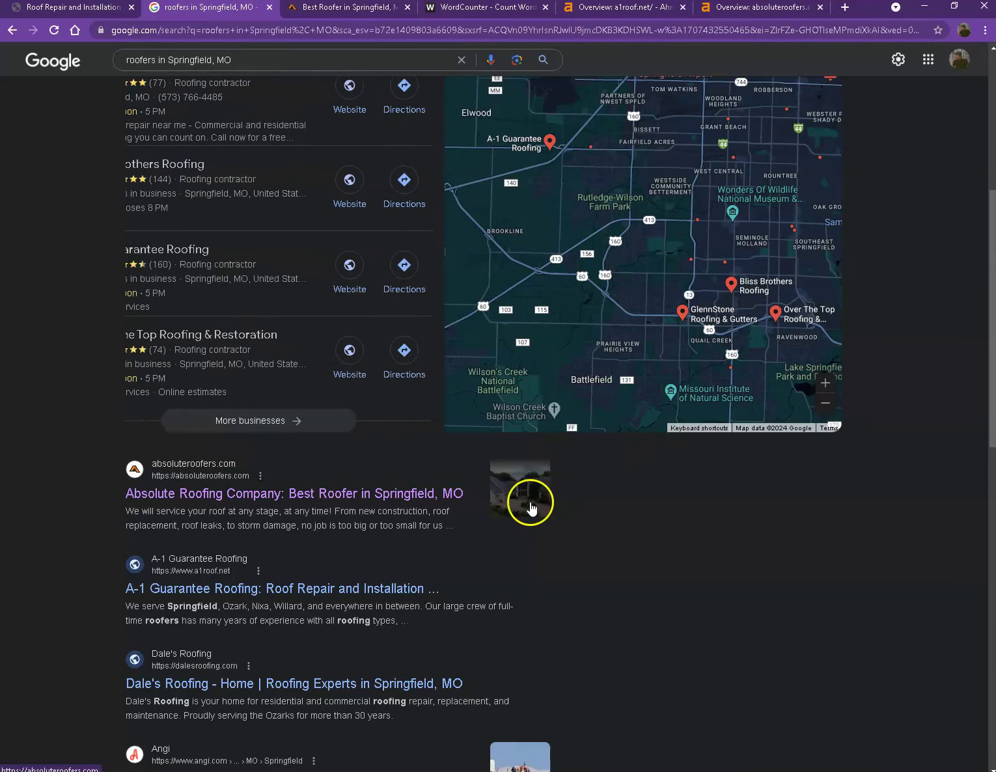
scroll(573, 498, "down", 1)
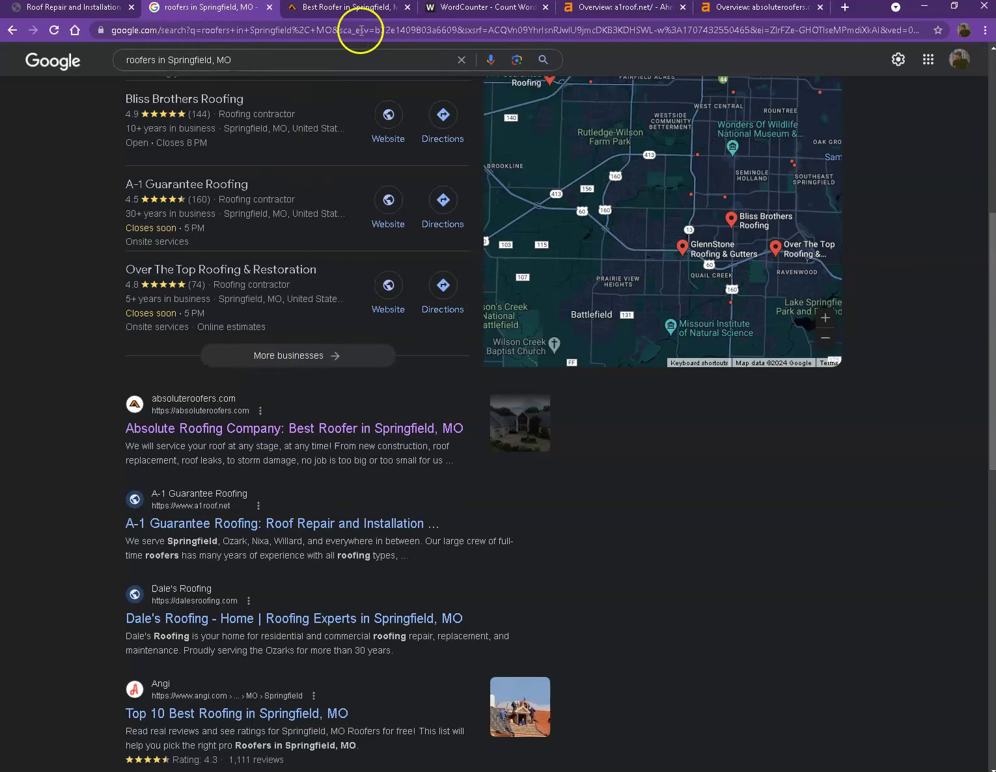
Step: Scroll the absoluteroofers.com homepage down to its Frequently Asked Roofing Questions section
left_click(360, 8)
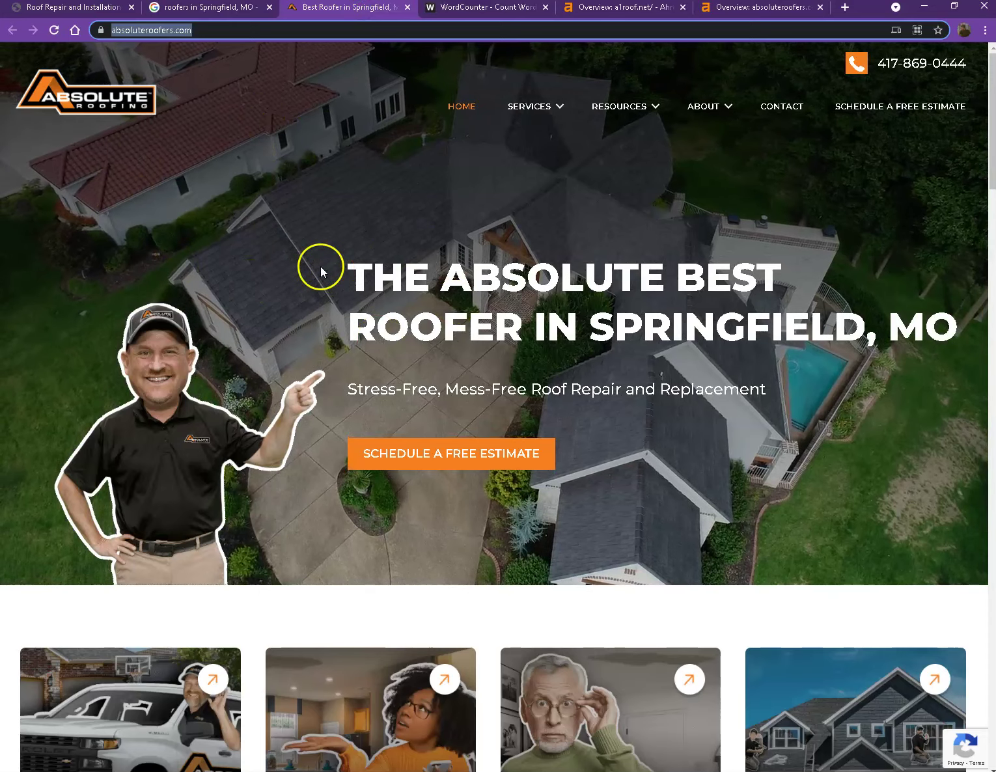
scroll(267, 238, "down", 7)
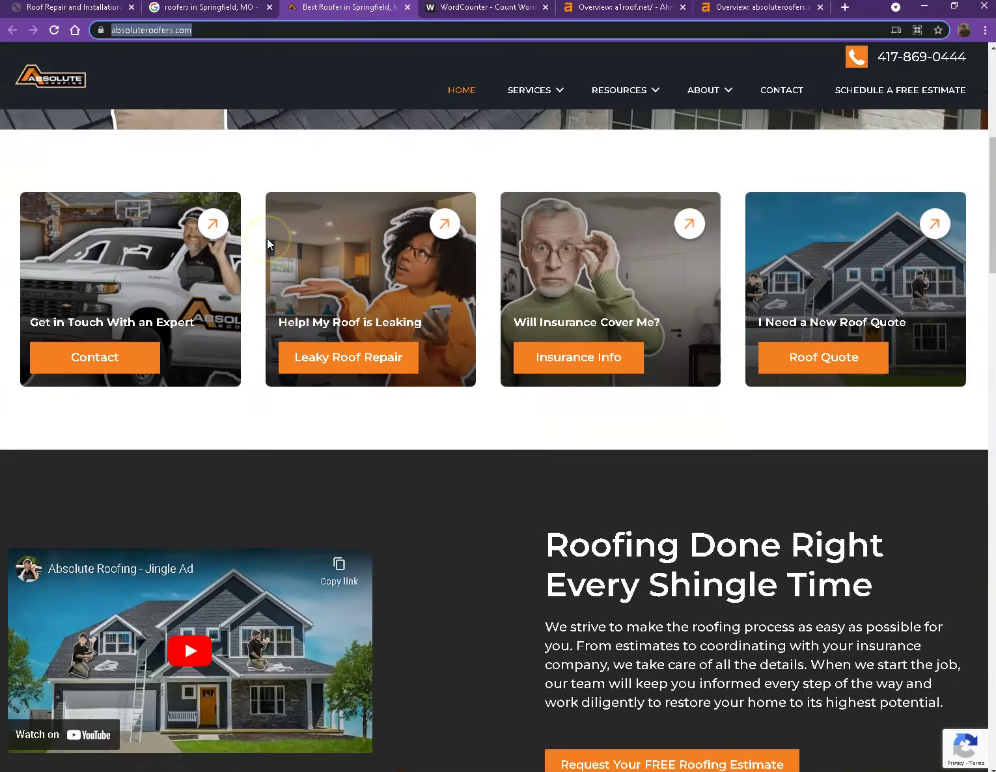
scroll(267, 239, "down", 4)
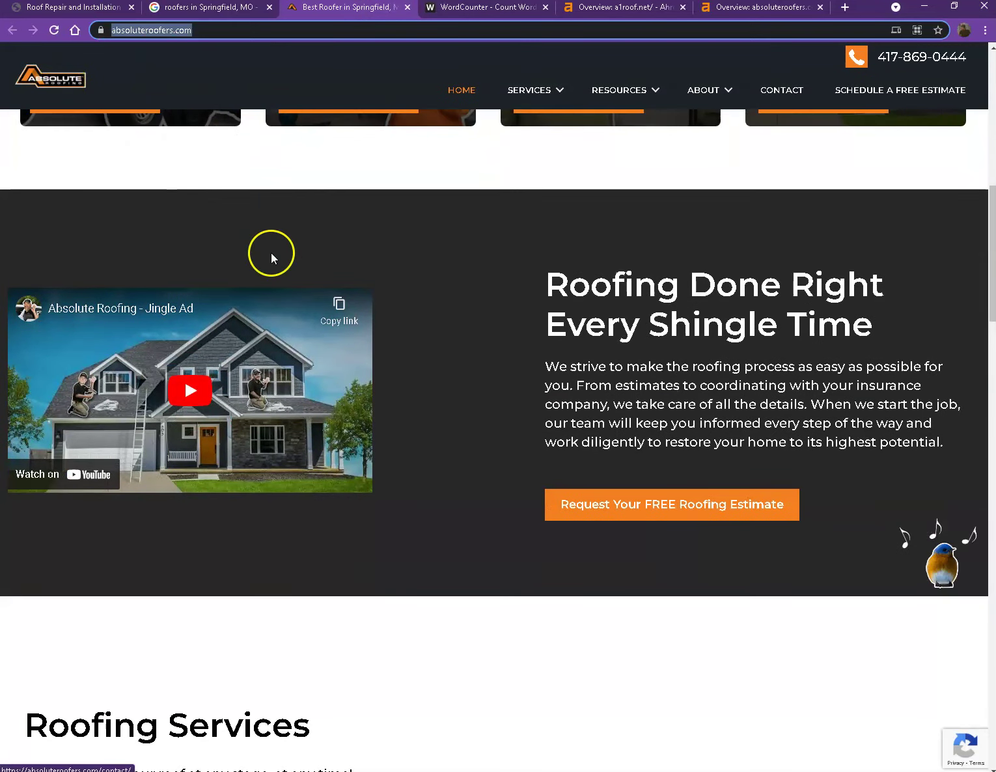
scroll(271, 252, "up", 3)
scroll(356, 248, "down", 9)
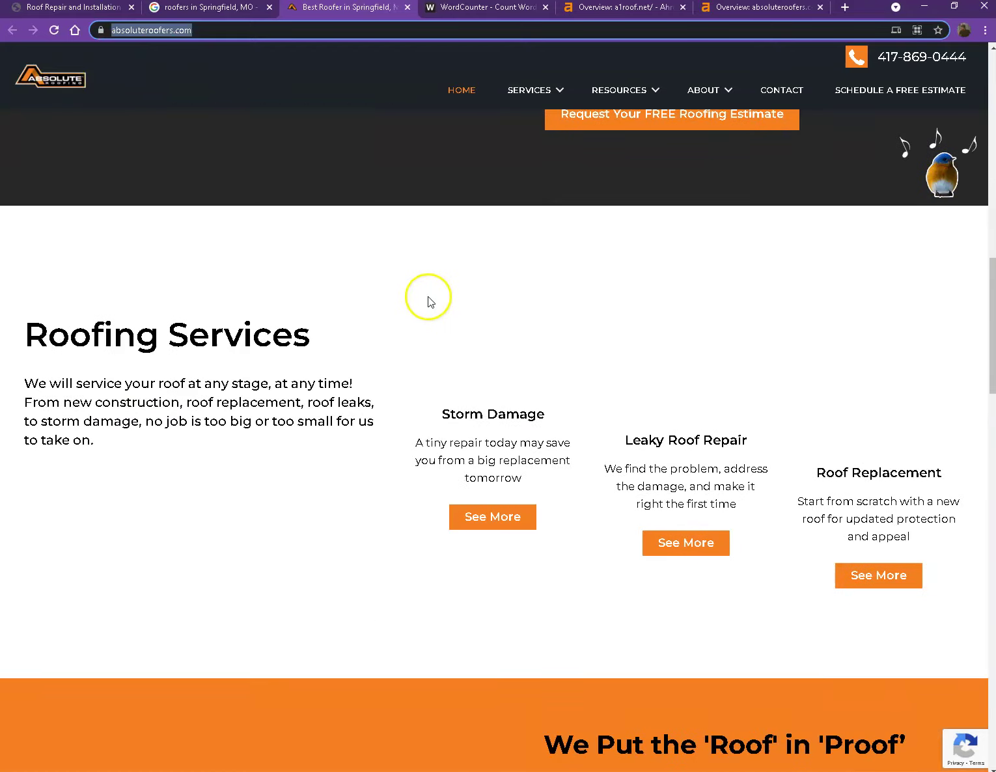
scroll(429, 297, "down", 2)
scroll(365, 307, "down", 3)
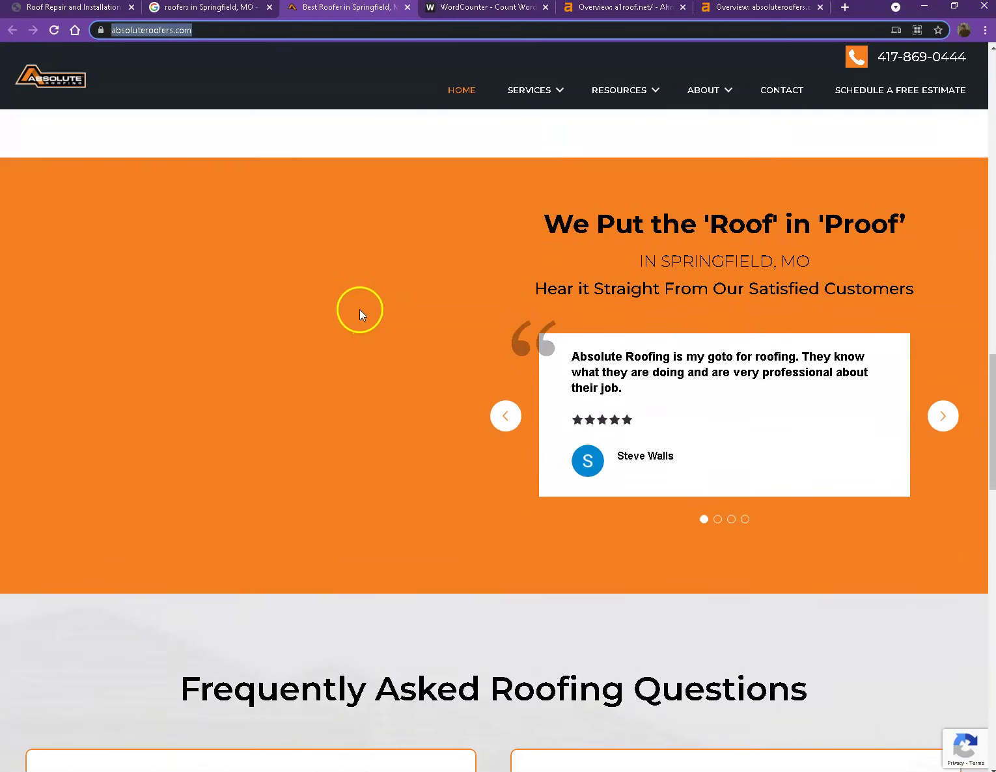
scroll(360, 309, "down", 2)
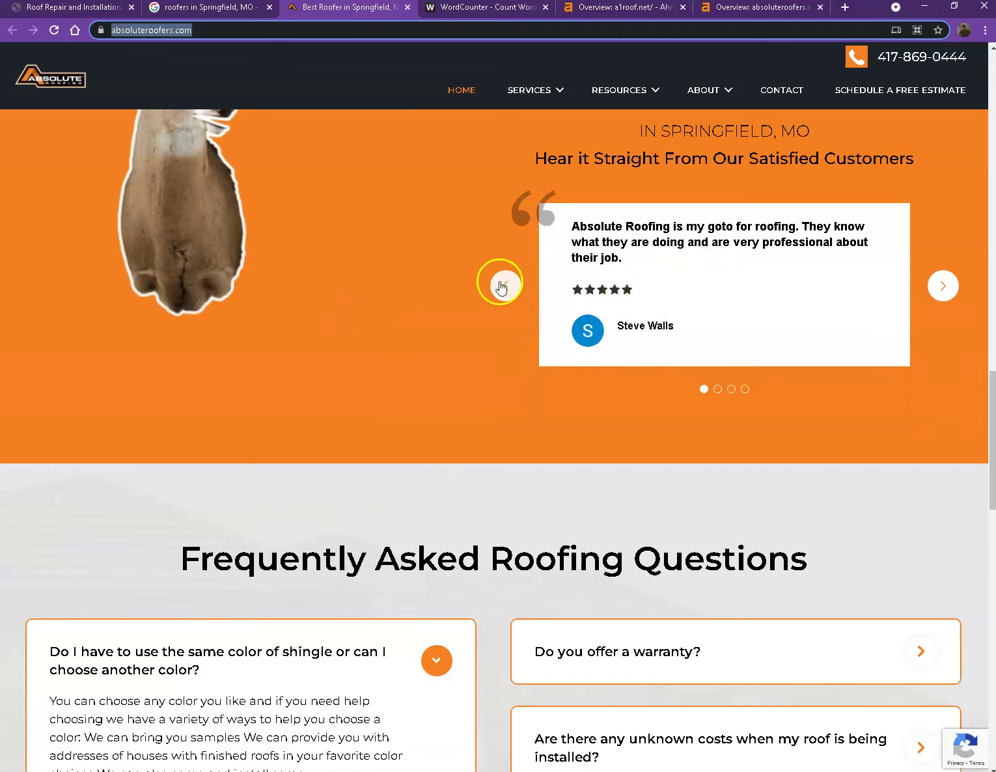
scroll(428, 293, "down", 4)
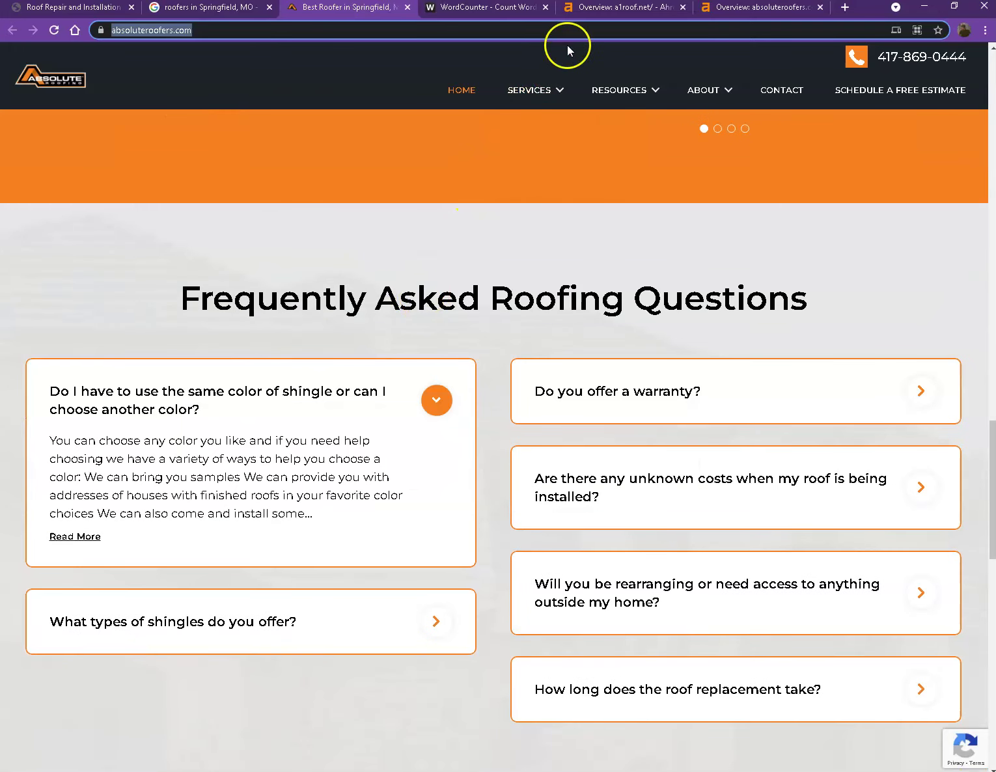
Step: Show the Ahrefs overview for a1roof.net: DR 17, 975 backlinks, 78 referring domains
left_click(603, 8)
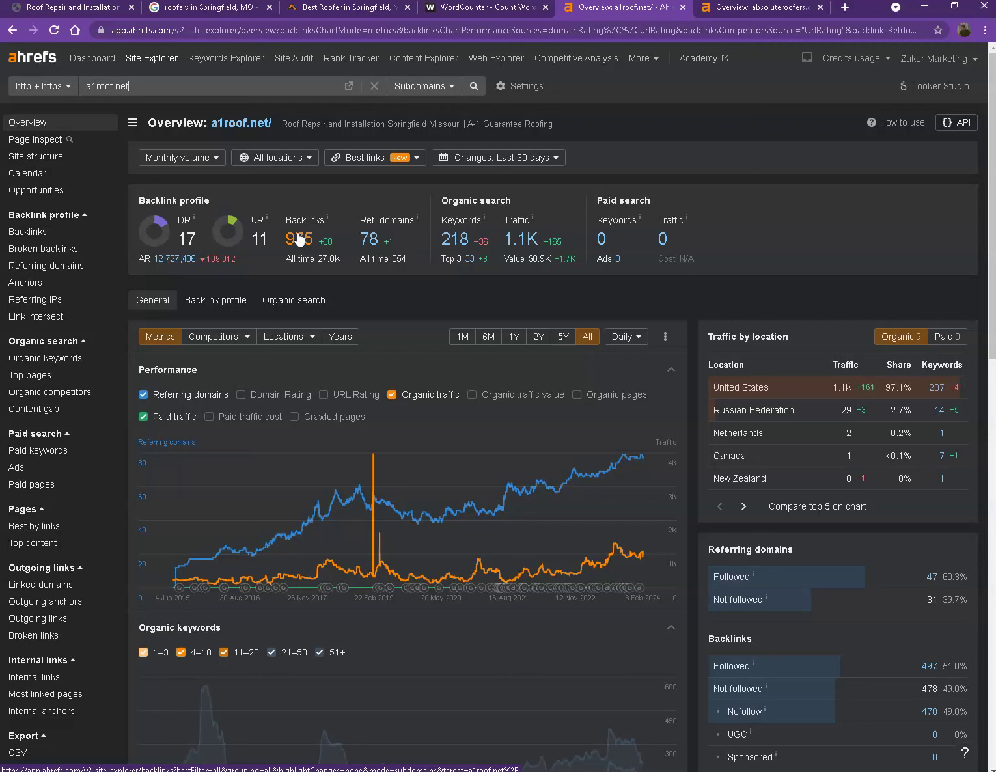
left_click(748, 7)
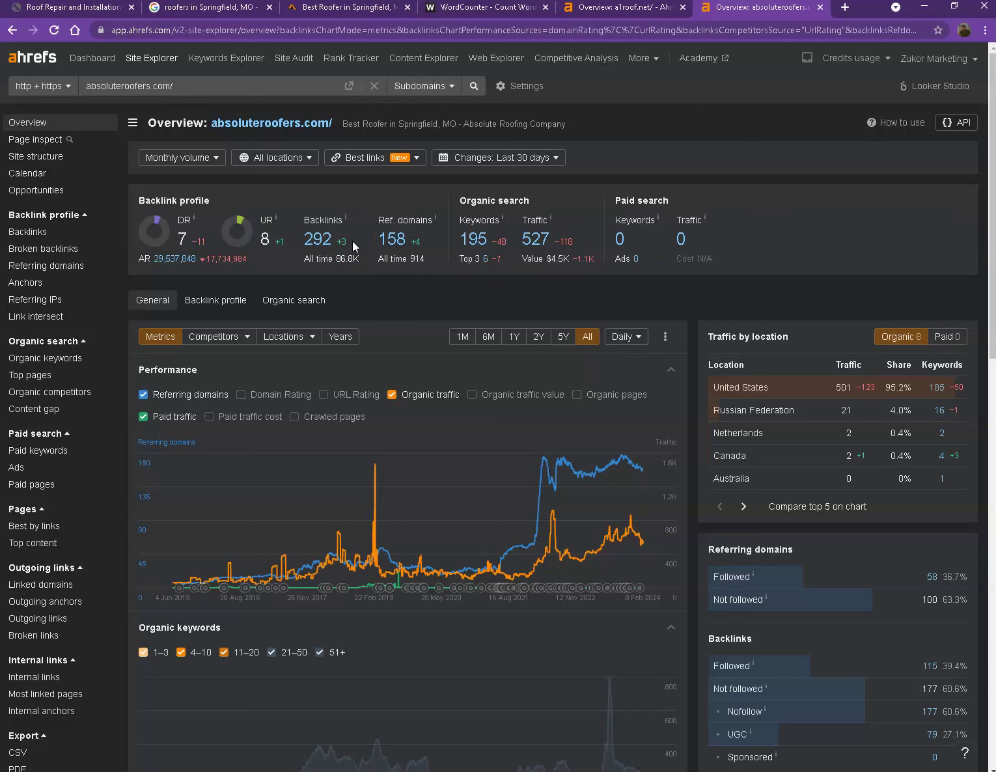
left_click(623, 14)
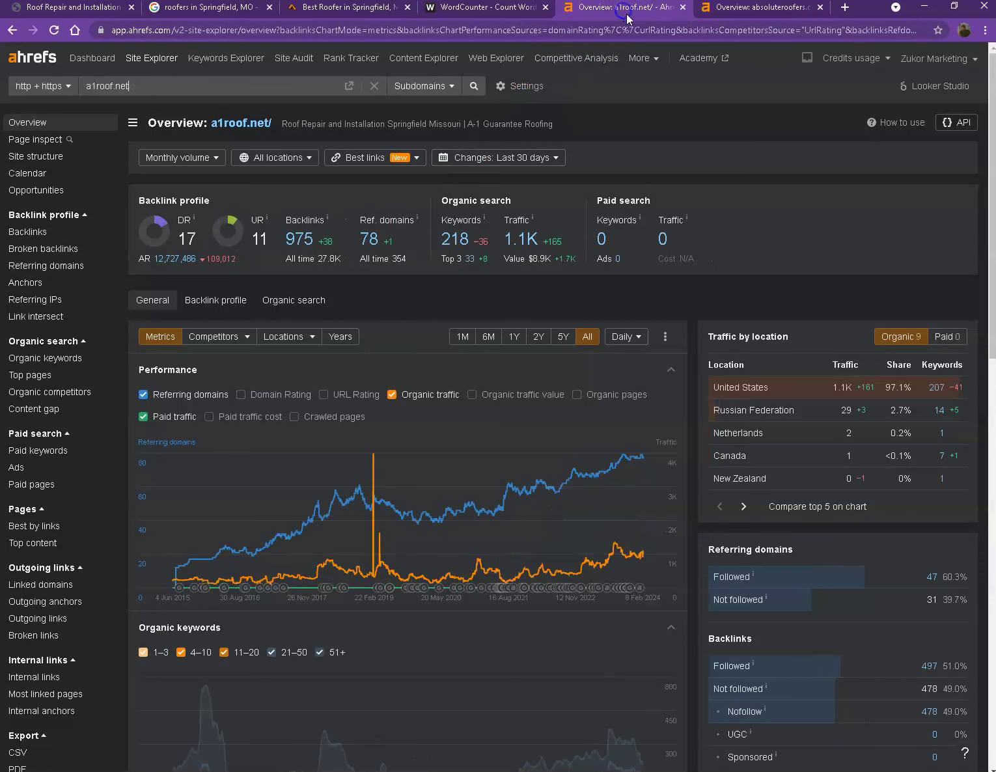
left_click(757, 14)
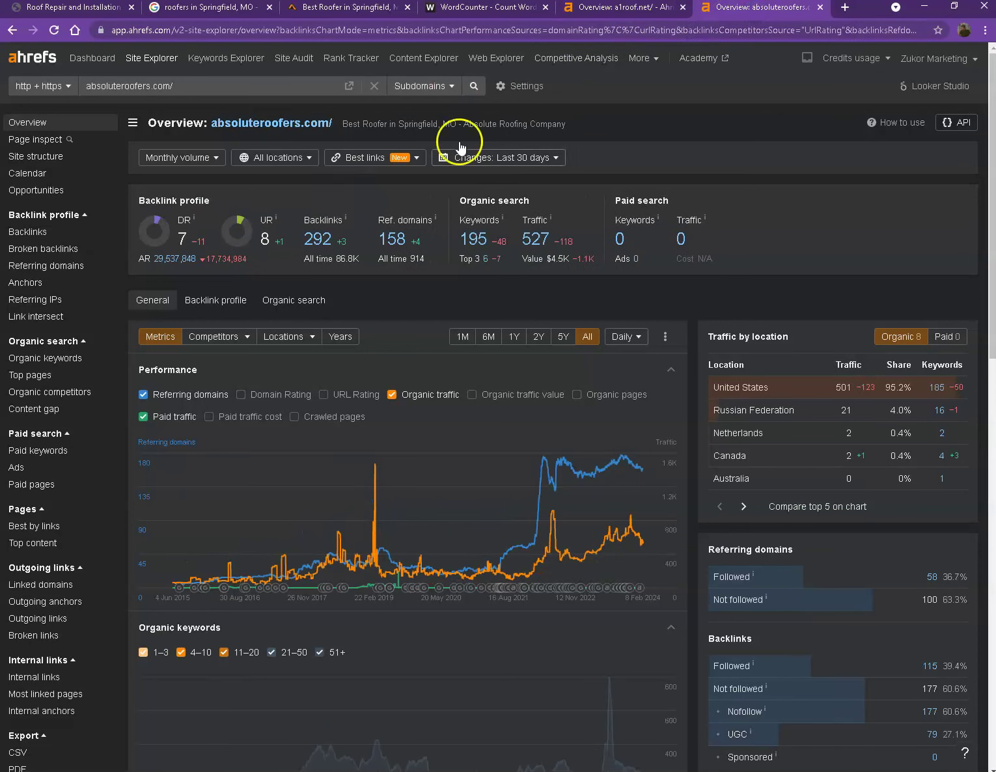
left_click(623, 12)
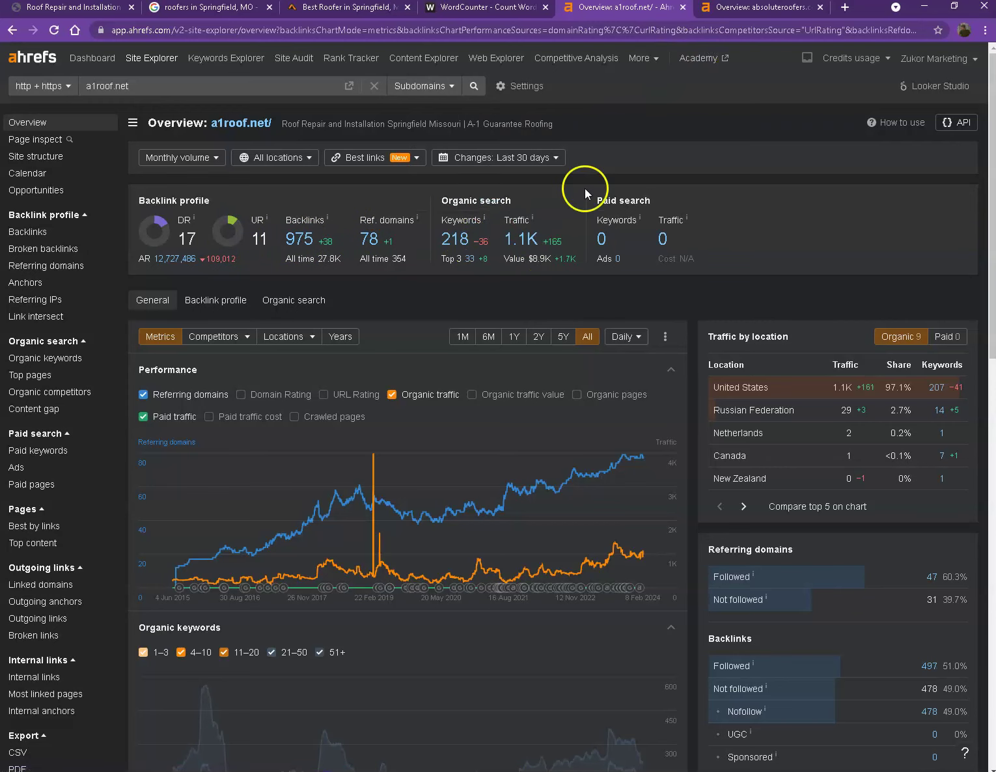
left_click(734, 12)
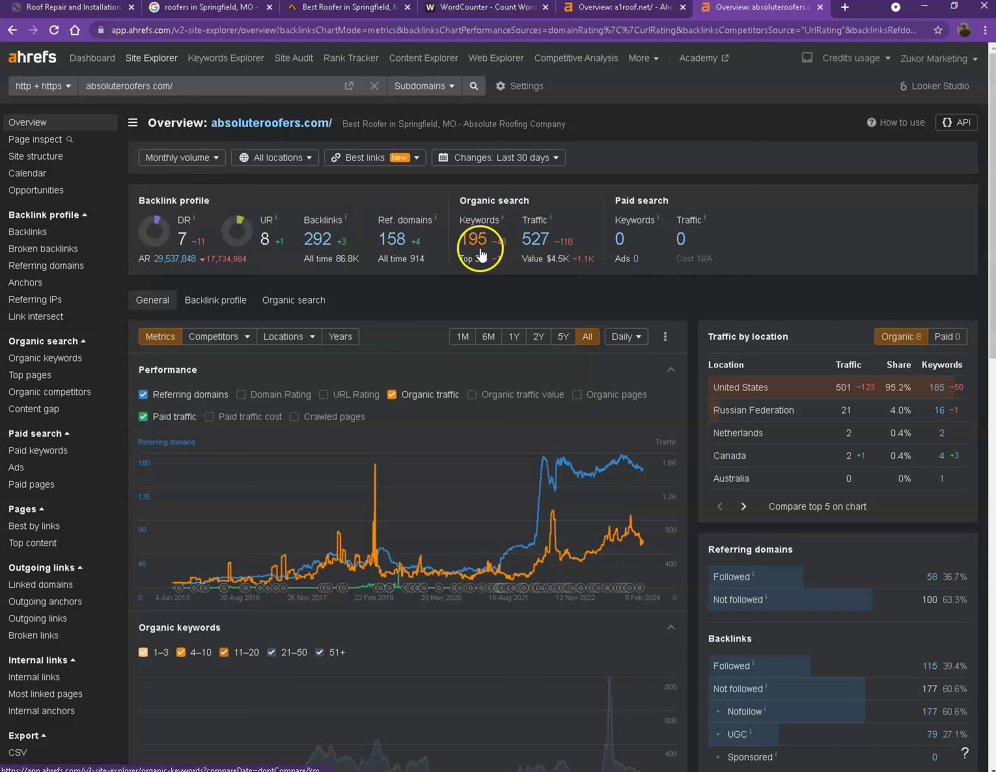
Step: Open absoluteroofers.com's 158 referring domains in a new tab, scroll the list, then return
right_click(407, 246)
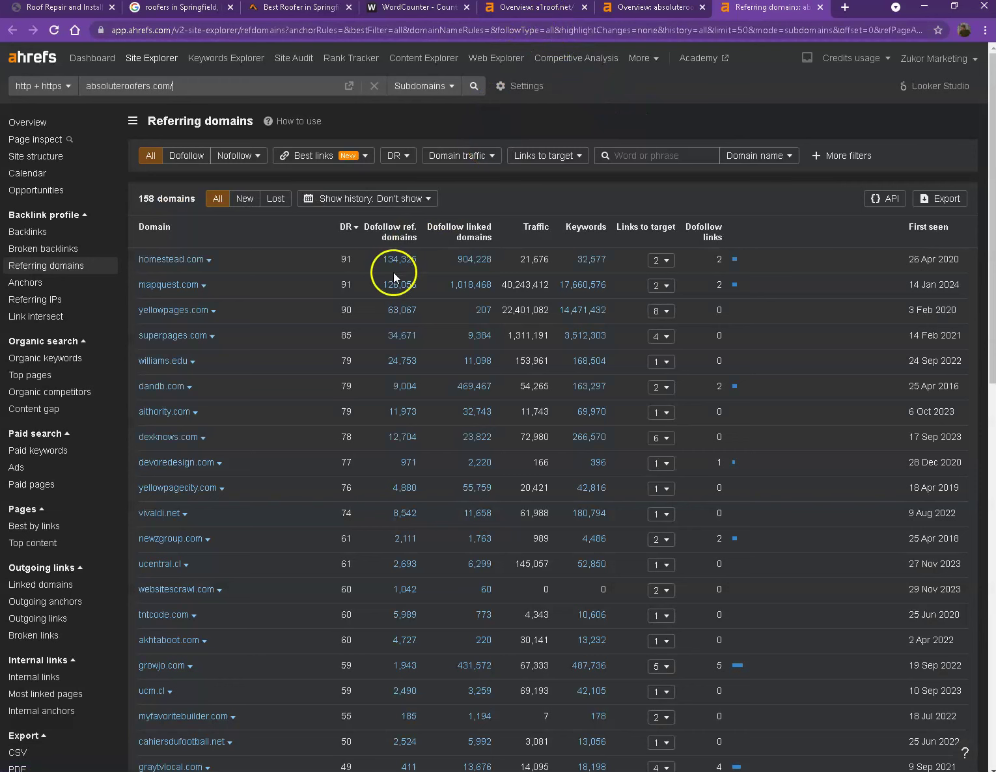
scroll(322, 282, "down", 6)
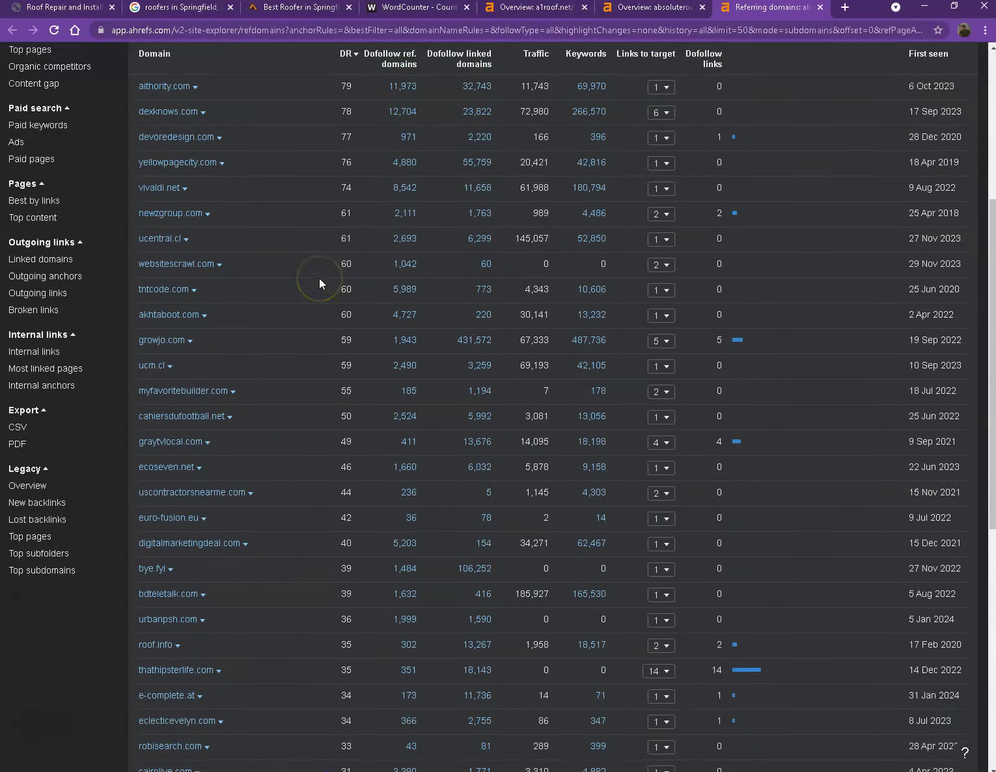
scroll(319, 278, "down", 6)
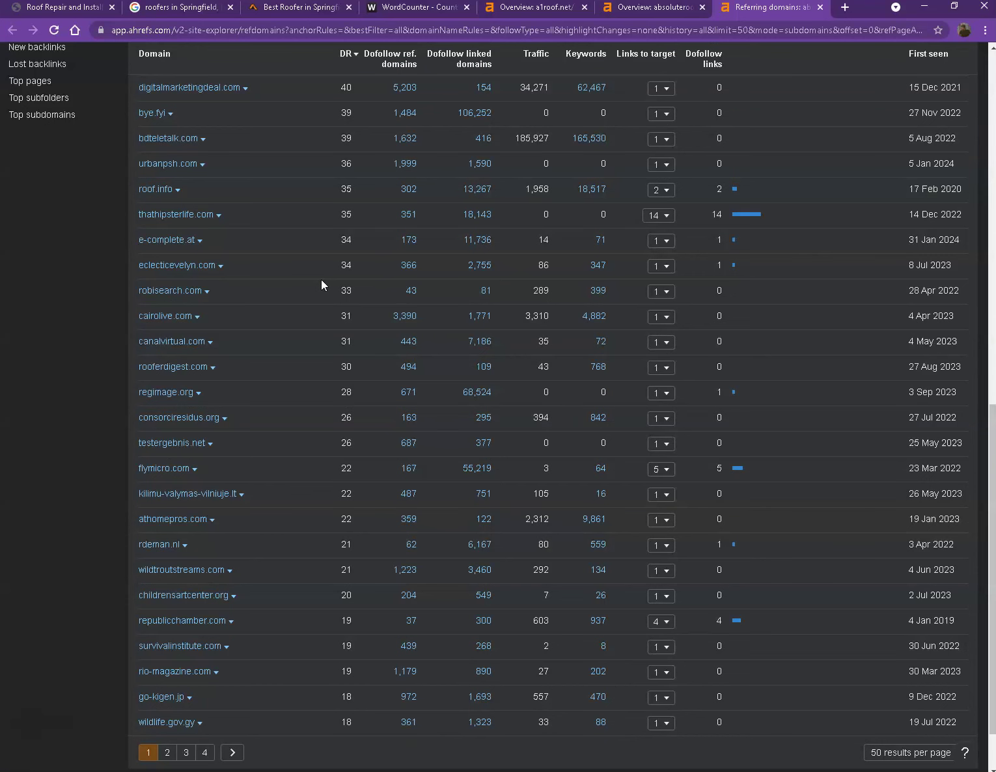
scroll(315, 287, "up", 9)
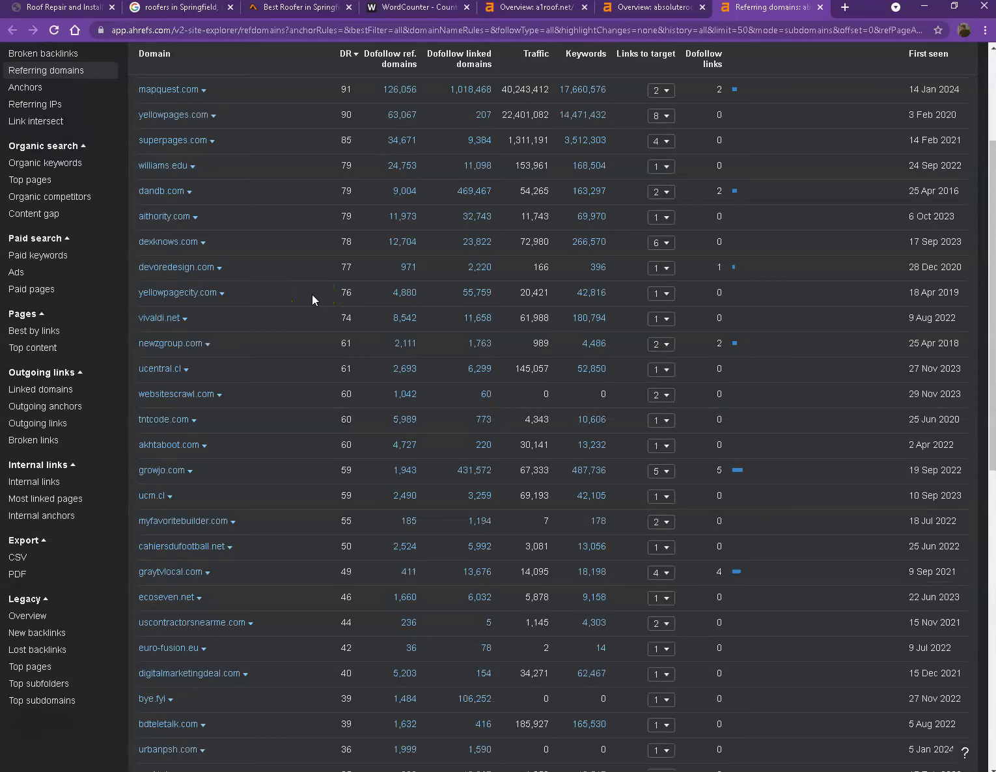
scroll(316, 293, "up", 3)
left_click(650, 8)
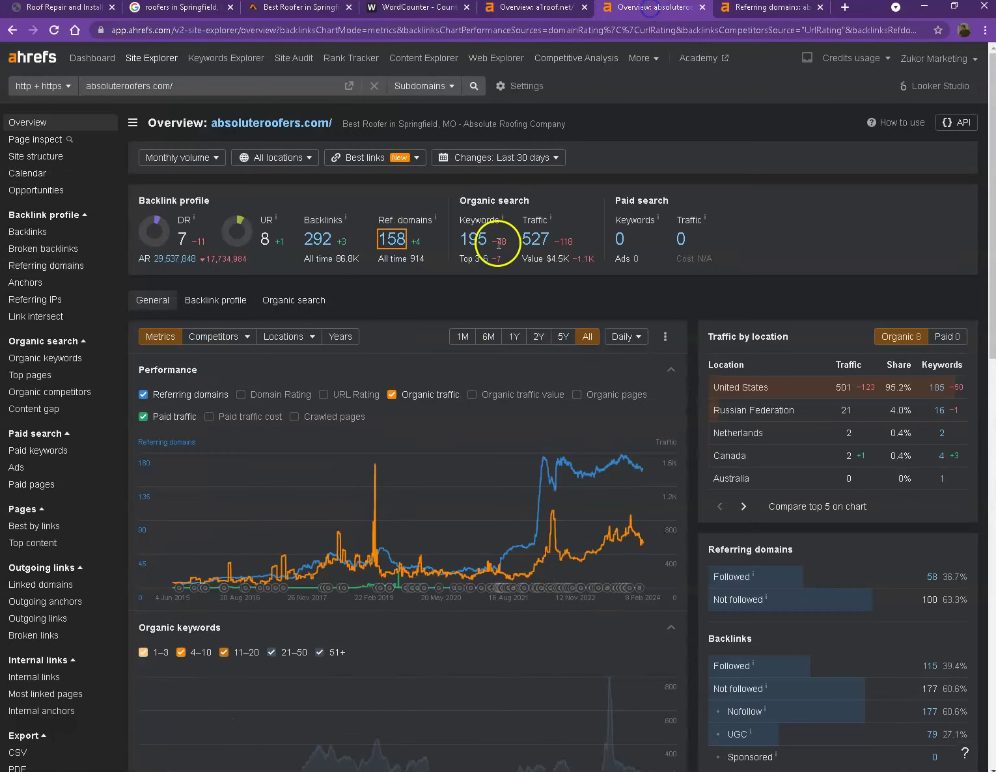
Step: Open absoluteroofers.com's 185 US organic keywords in a new tab and scroll the rankings
right_click(497, 242)
left_click(528, 253)
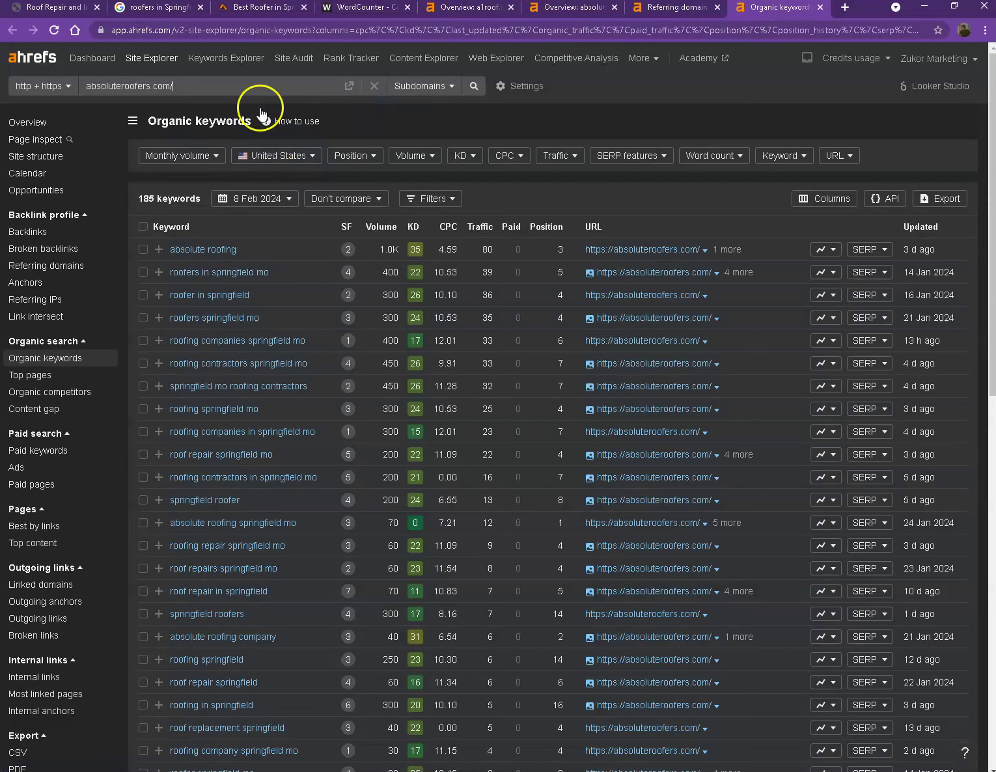
scroll(239, 282, "down", 10)
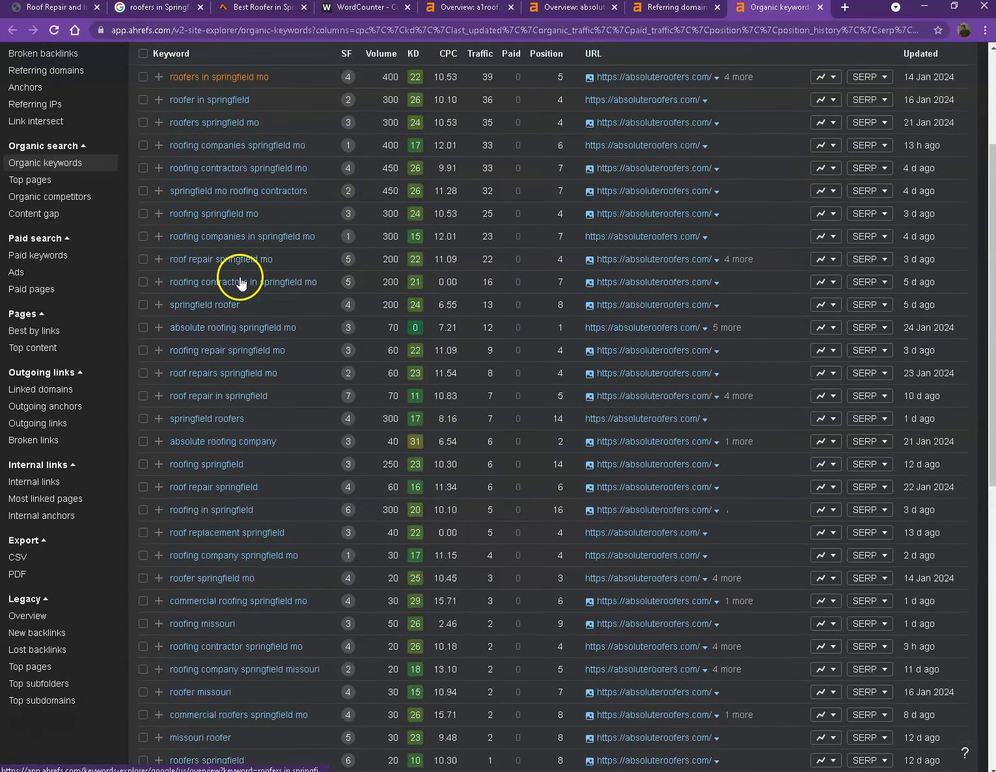
scroll(240, 284, "down", 2)
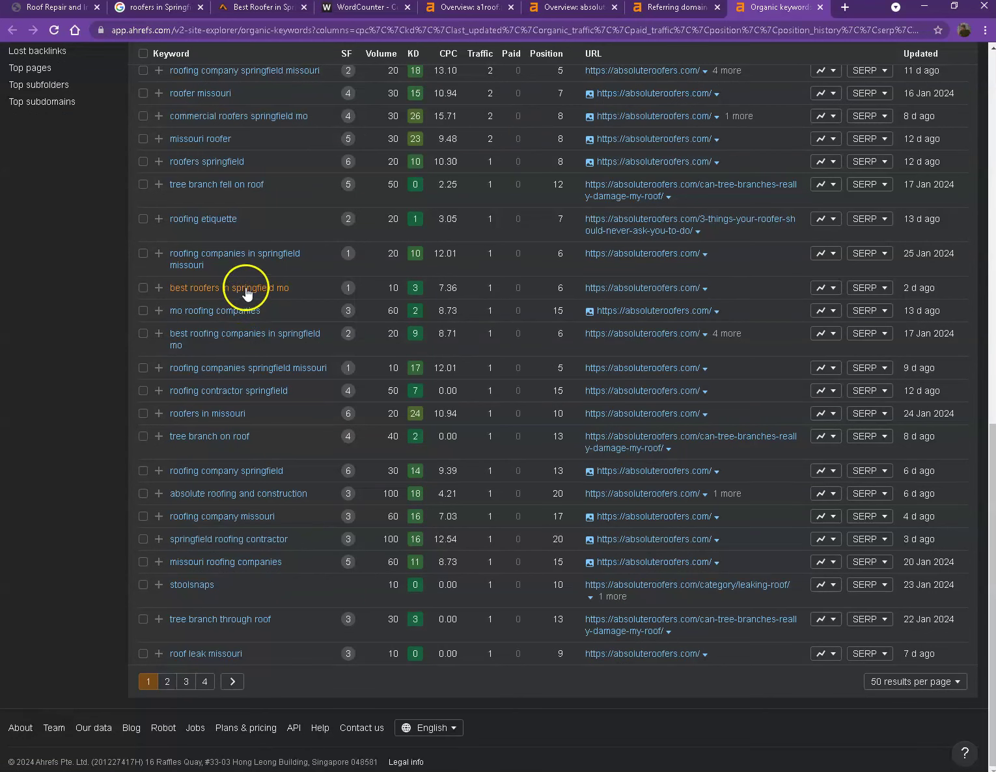
scroll(286, 333, "up", 2)
scroll(300, 346, "up", 8)
scroll(301, 346, "up", 2)
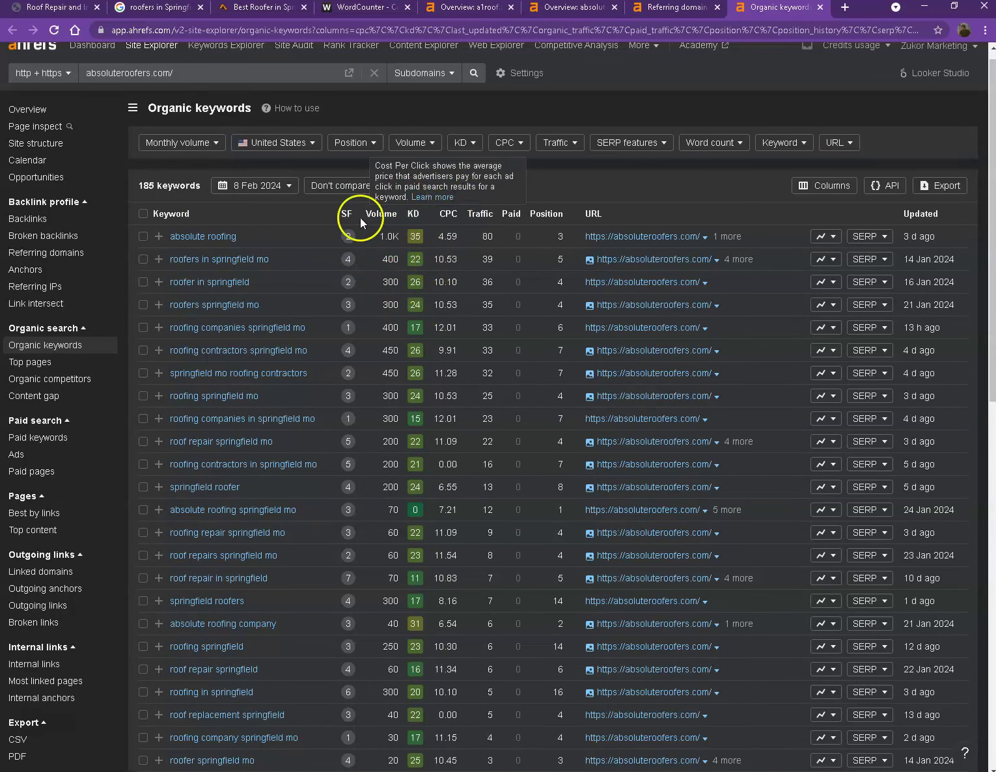
scroll(390, 311, "down", 5)
scroll(390, 316, "down", 4)
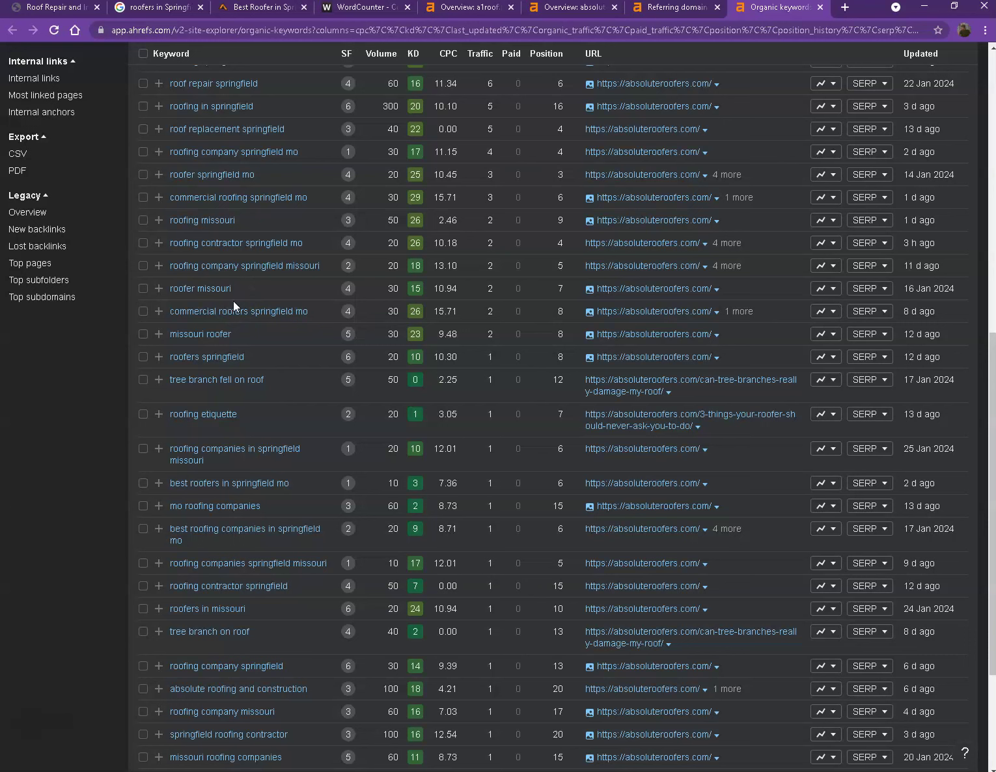
Step: Return to a1roof.net's About Us section, start a Save as from the photo, then cancel
left_click(59, 8)
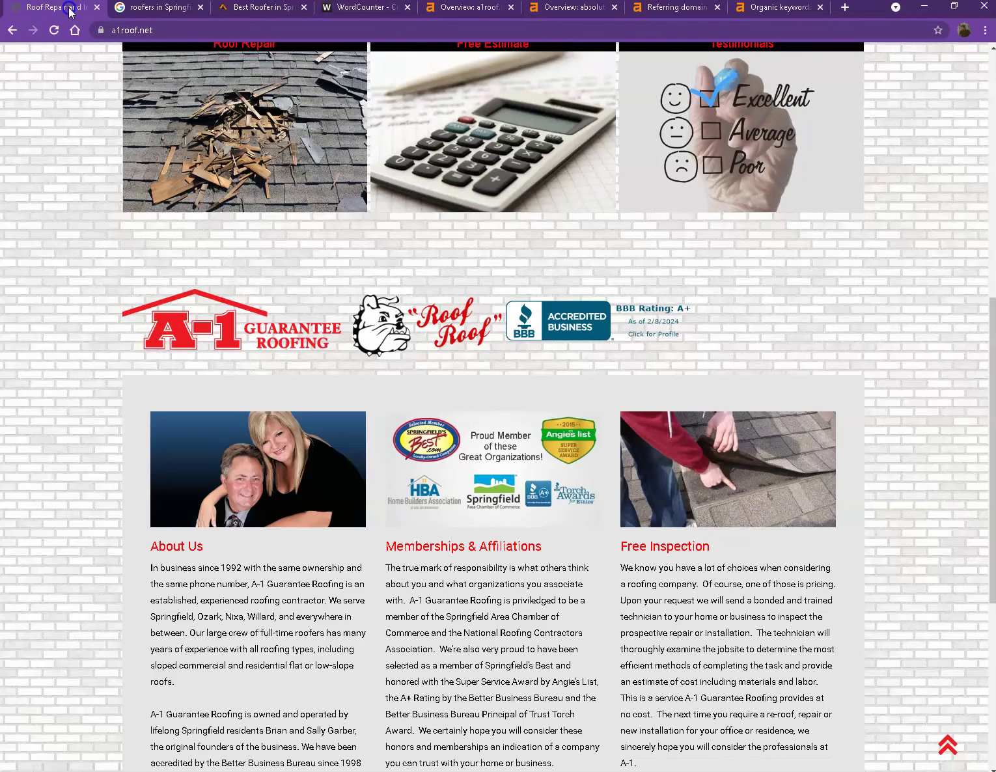
scroll(123, 374, "up", 2)
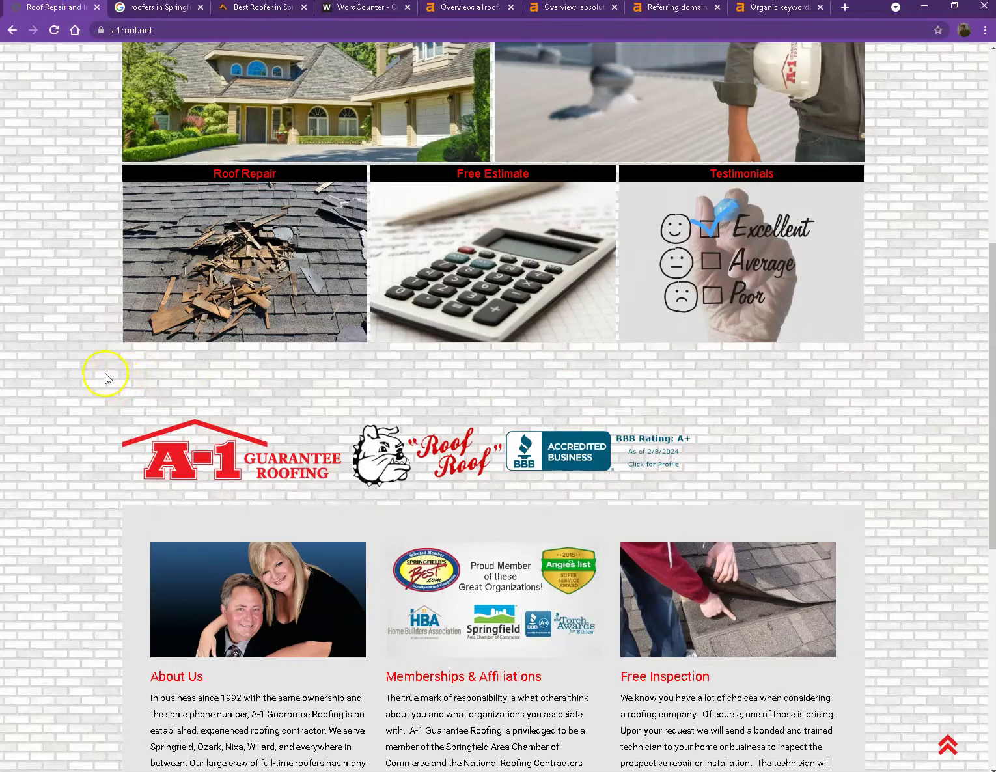
scroll(102, 384, "down", 5)
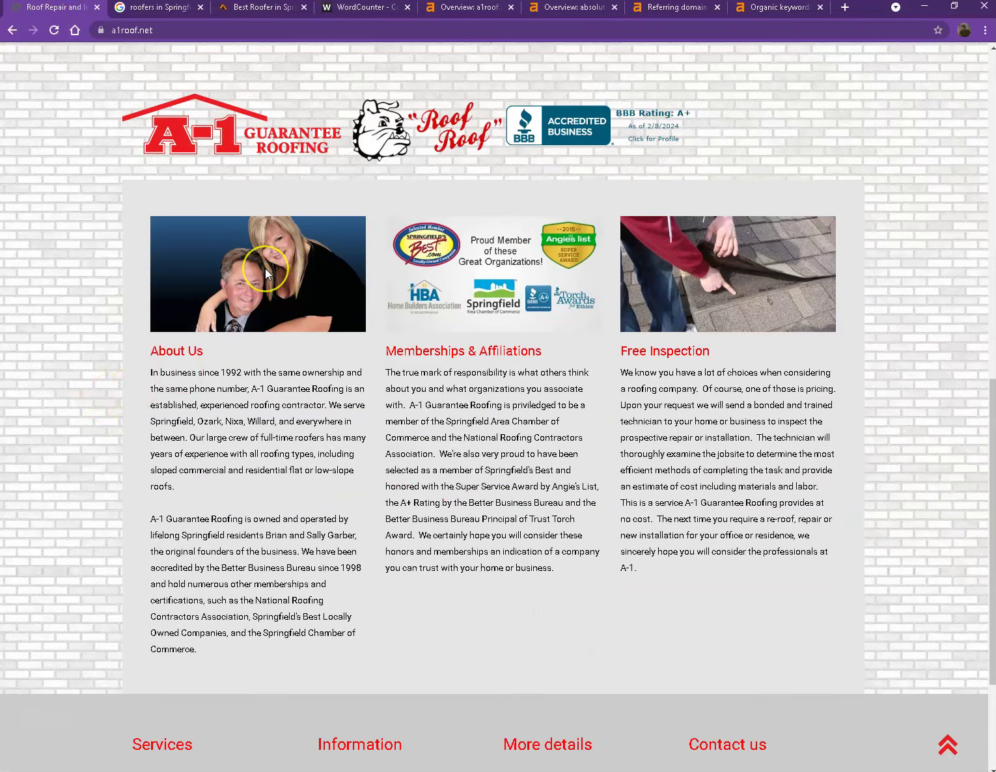
right_click(266, 268)
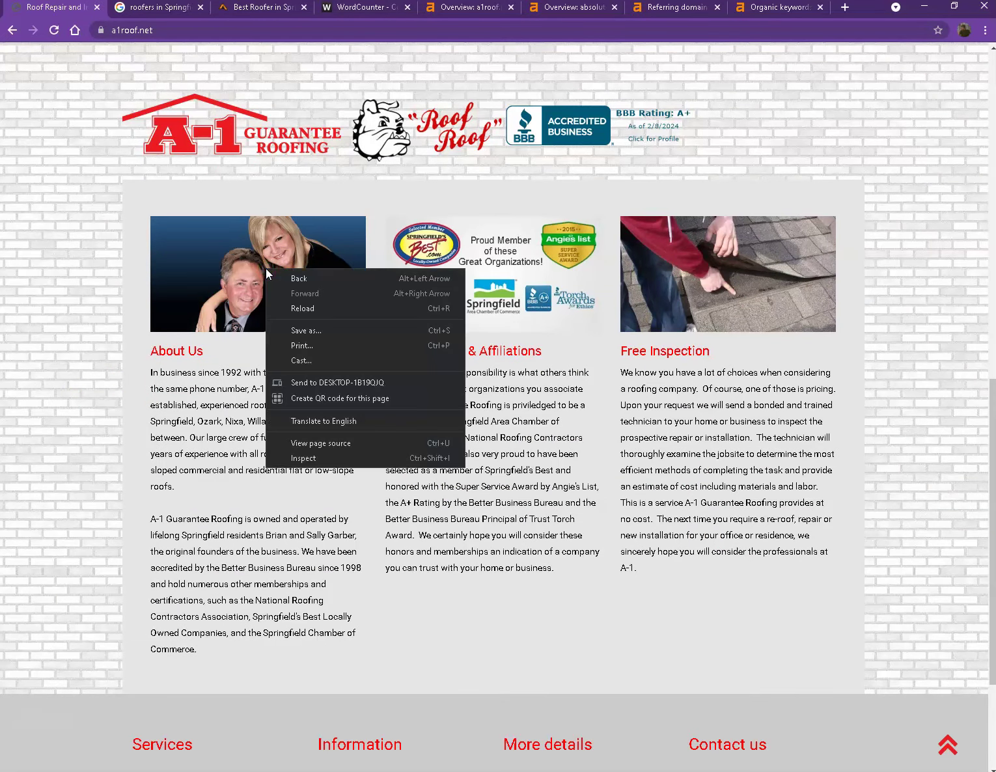
left_click(325, 330)
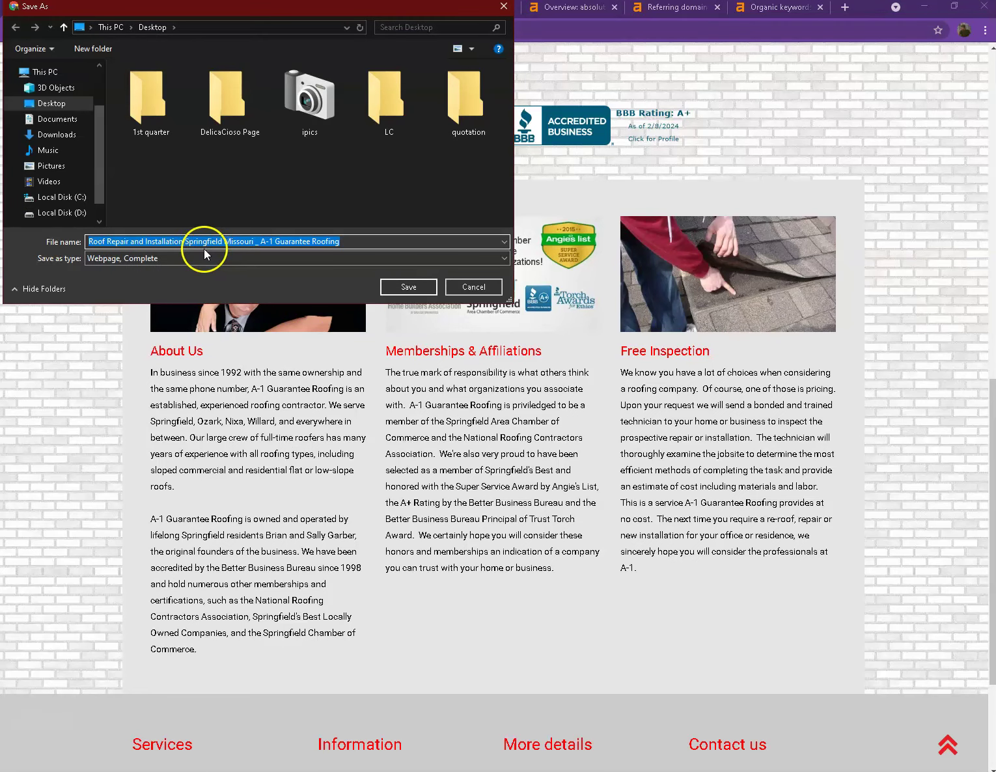
left_click(474, 287)
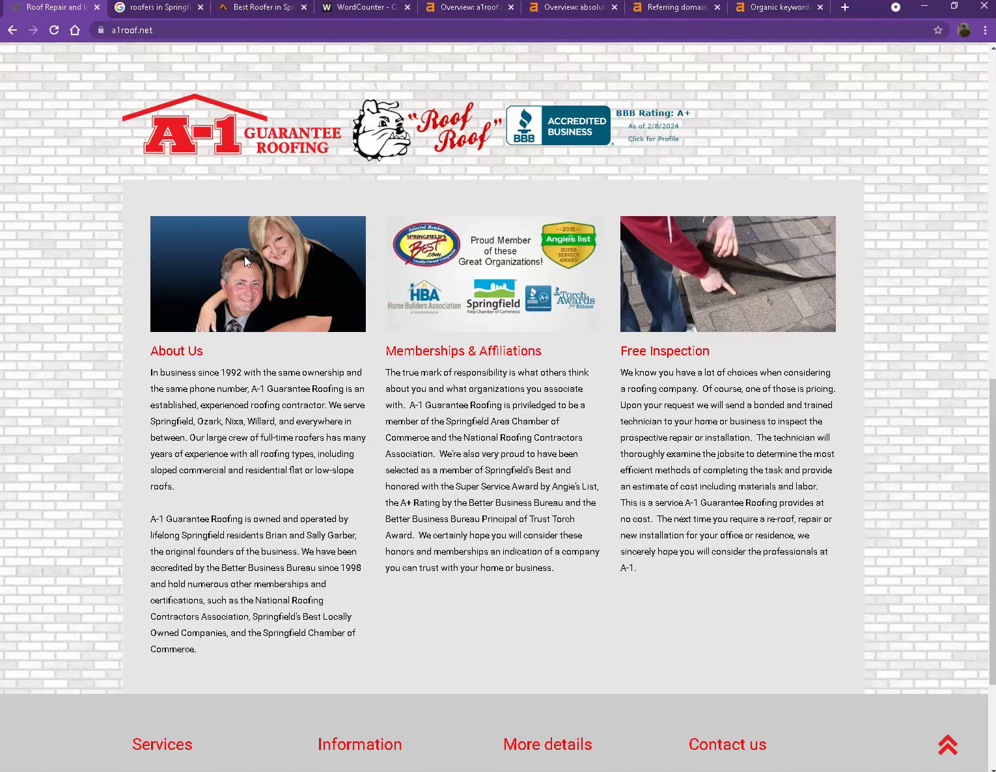
Step: Scroll a1roof.net back up to the Springfield, MO header, intro video and service tiles
scroll(645, 383, "down", 3)
scroll(584, 456, "up", 6)
scroll(427, 378, "up", 6)
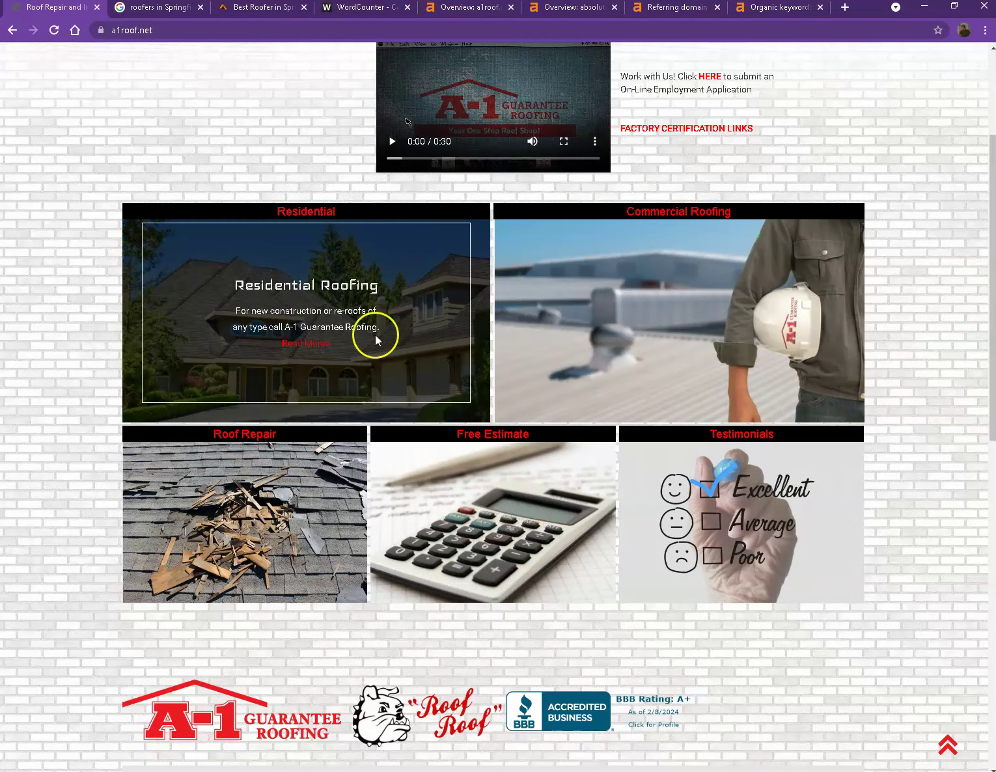
scroll(368, 328, "up", 3)
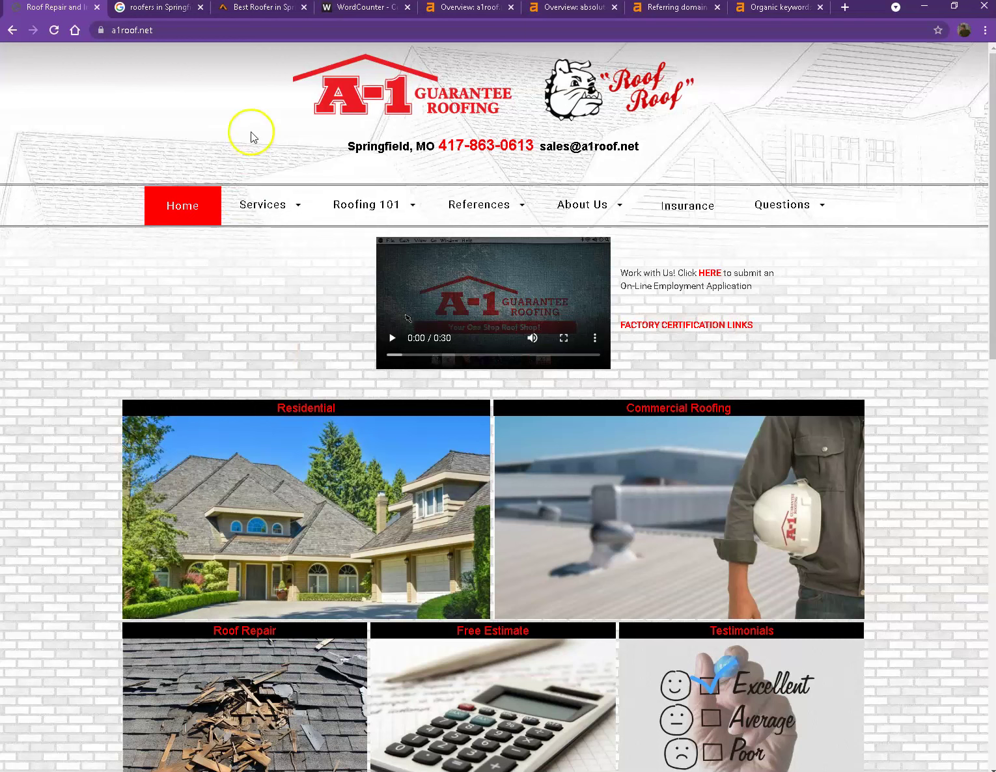
left_click(156, 8)
scroll(195, 380, "up", 3)
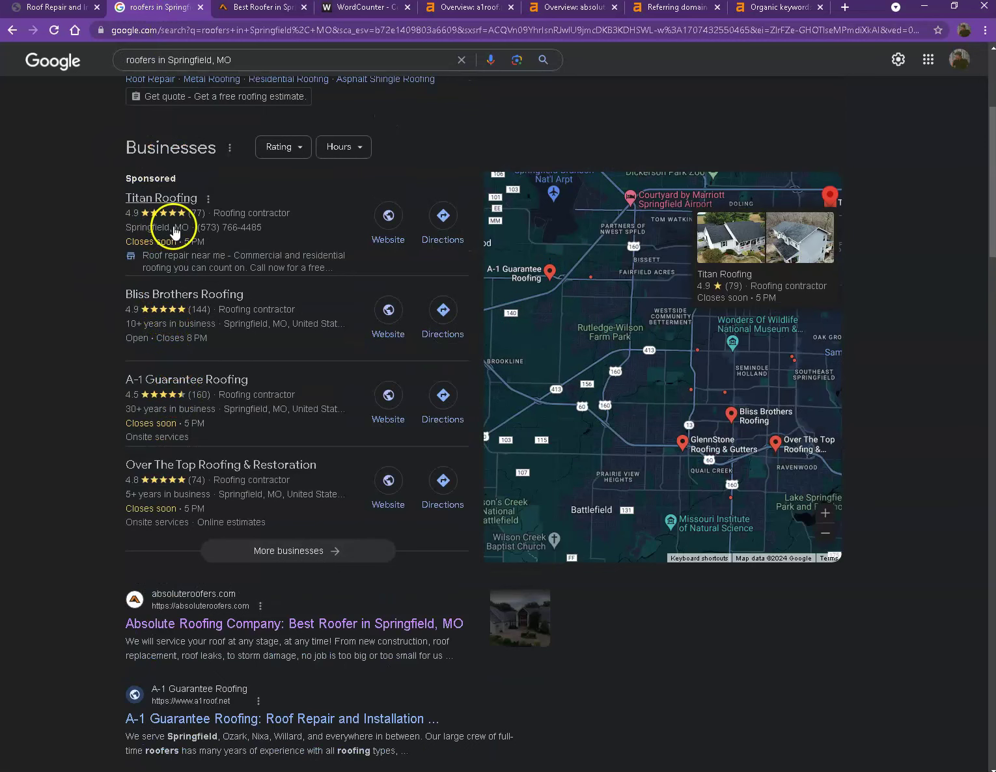
left_click(74, 16)
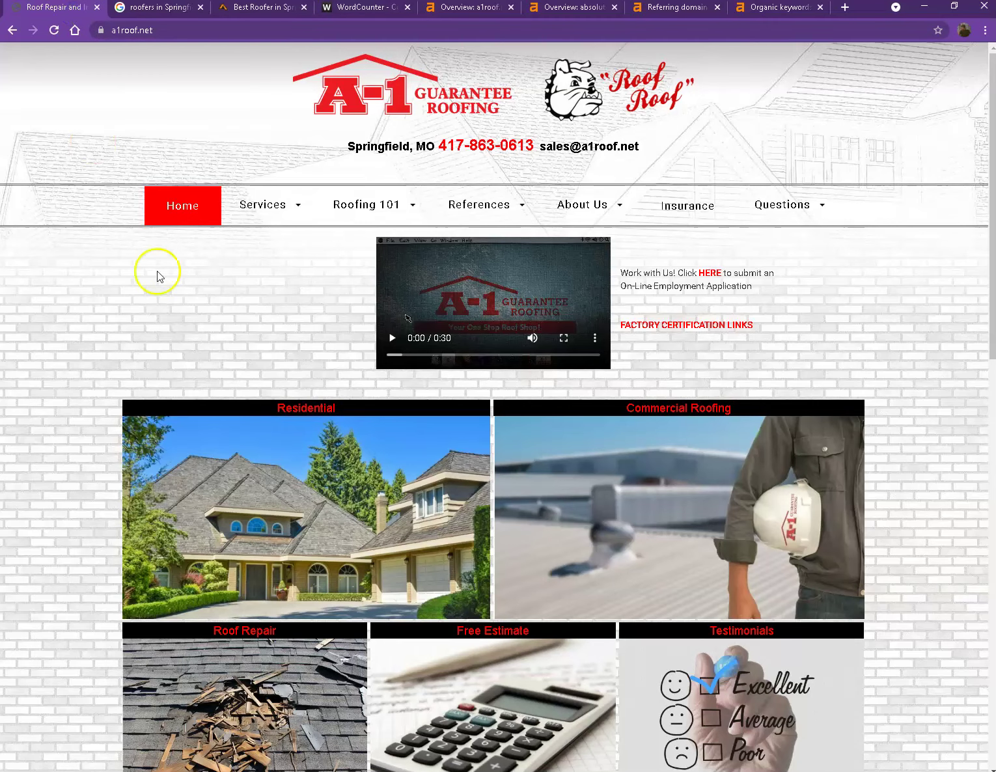